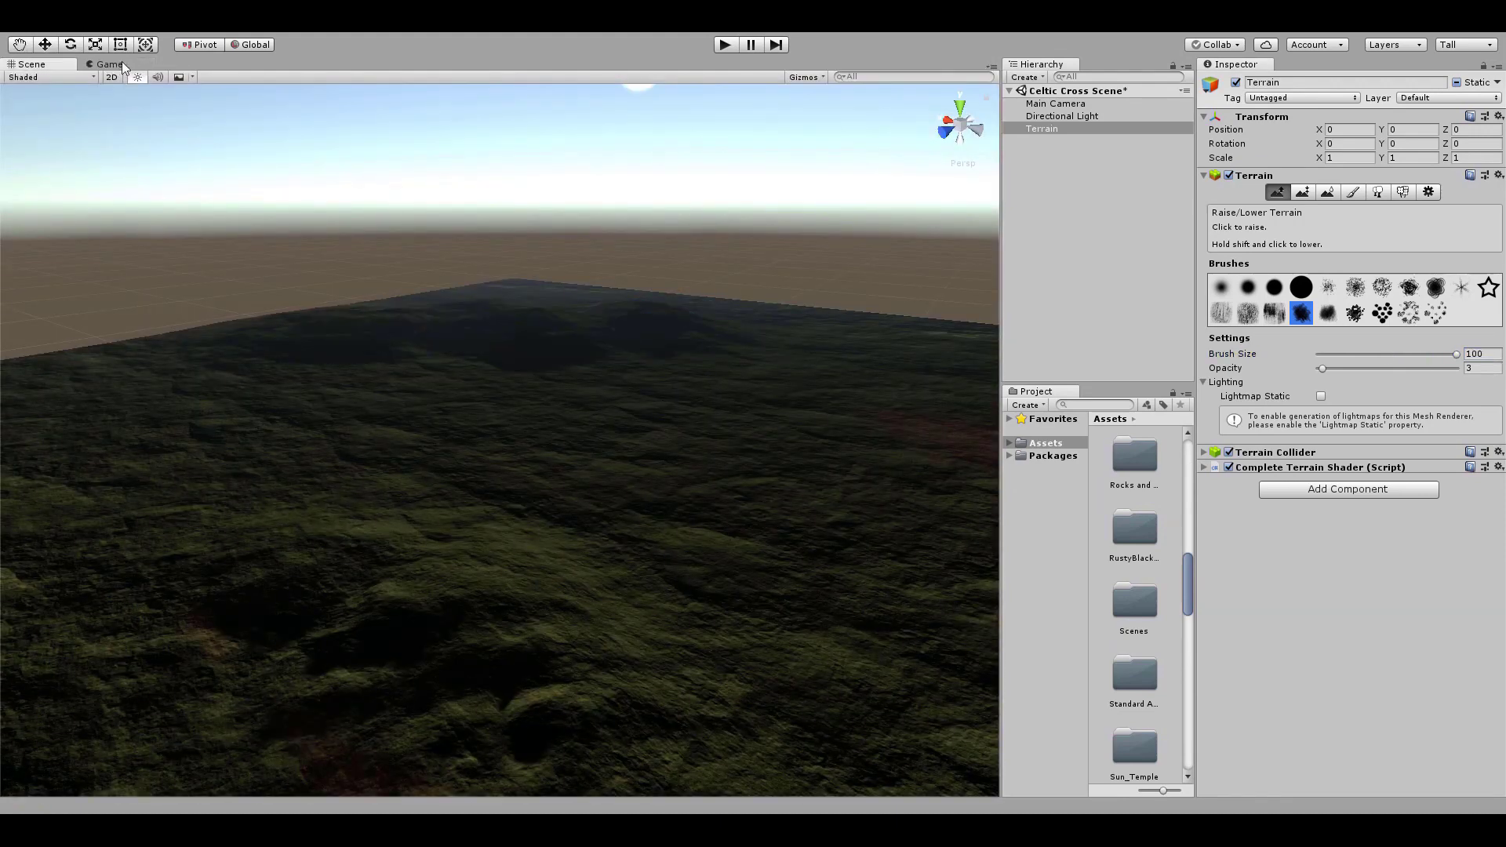
Step: Preview the textured terrain and placed rocks through the game camera
left_click(118, 64)
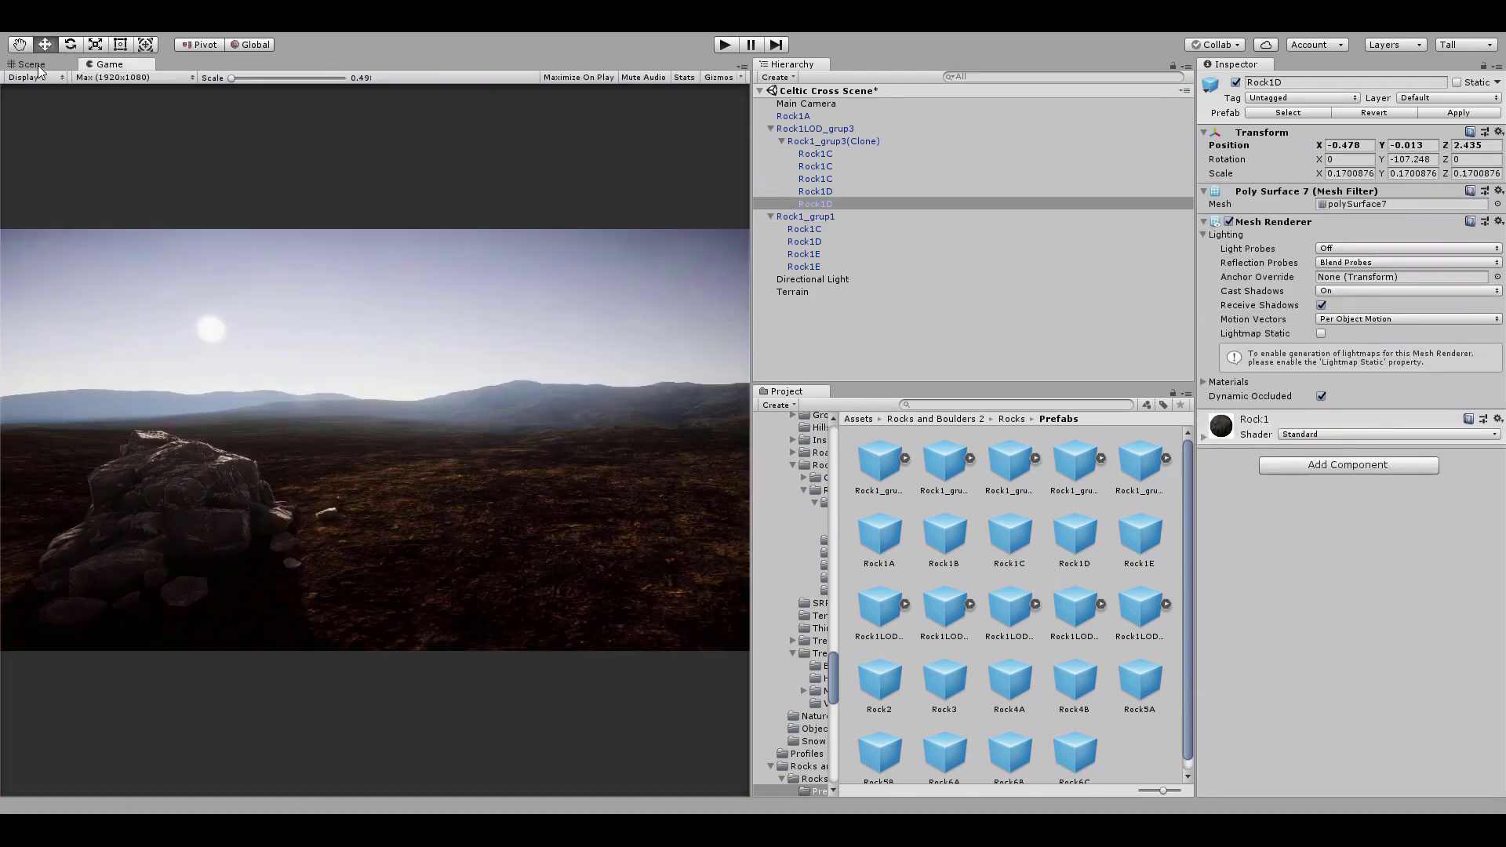
Step: Place a Rock4B boulder into the scene and switch to the Rotate tool to orient it
left_click(32, 64)
left_click_drag(1074, 682, 431, 424)
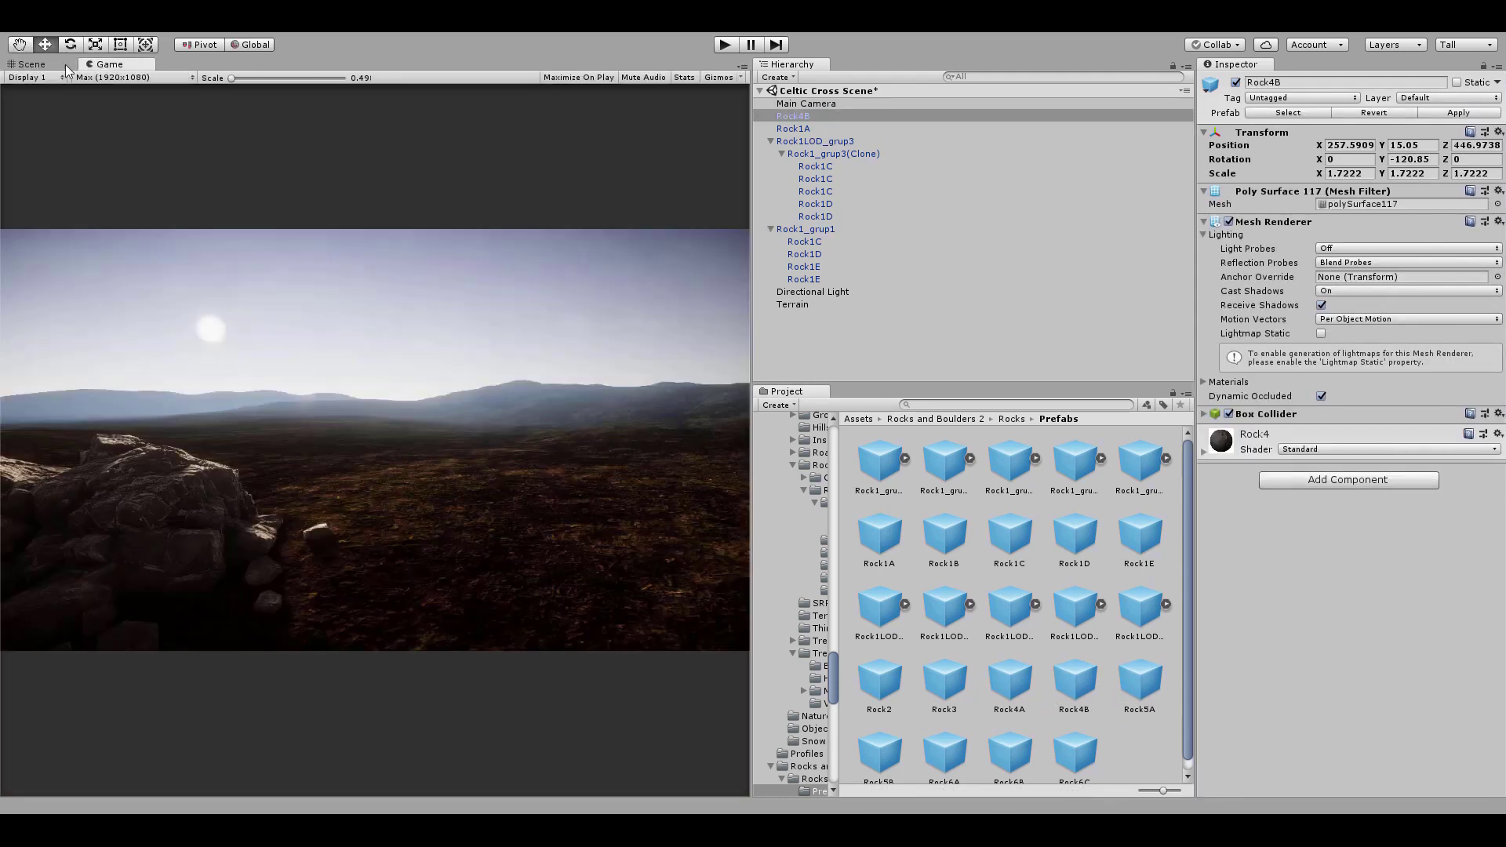
left_click(66, 66)
key("e")
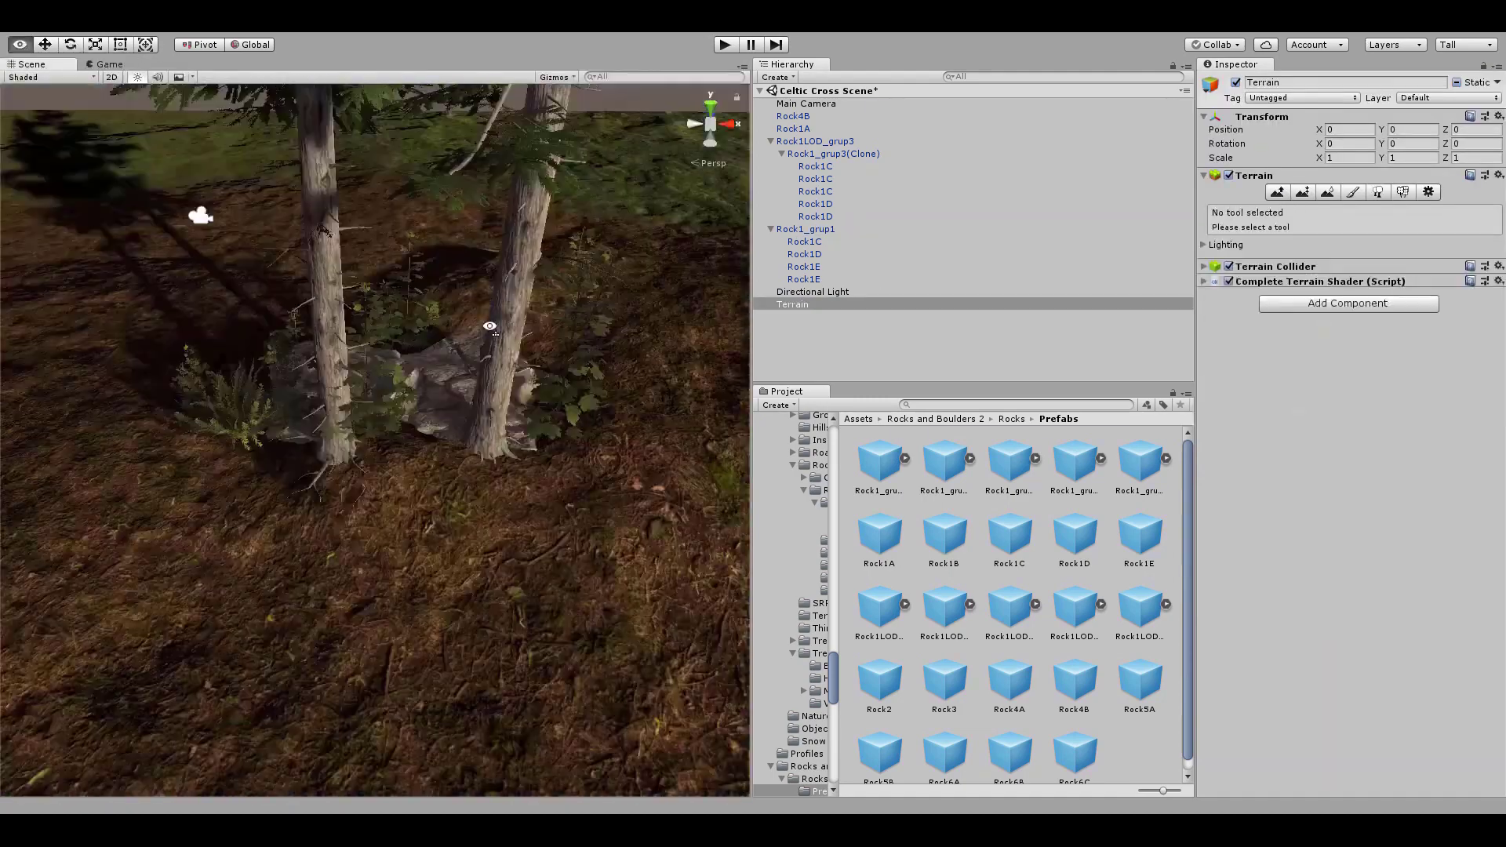
Step: Move the view closer to the trees and bring up the terrain's overall settings
right_click_drag(377, 439, 497, 713)
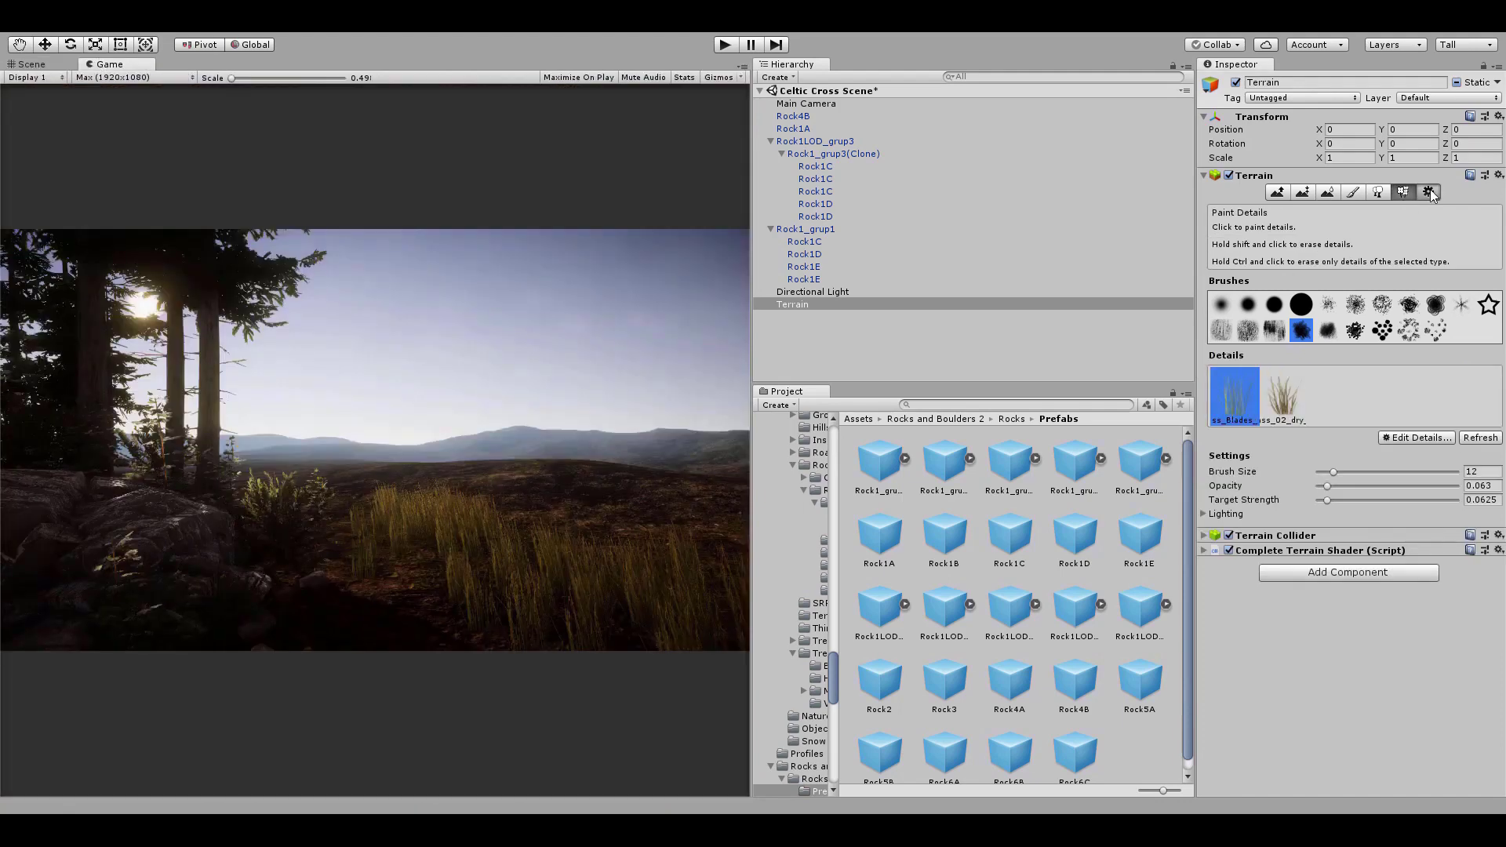
left_click(1431, 194)
scroll(1405, 531, "down", 4)
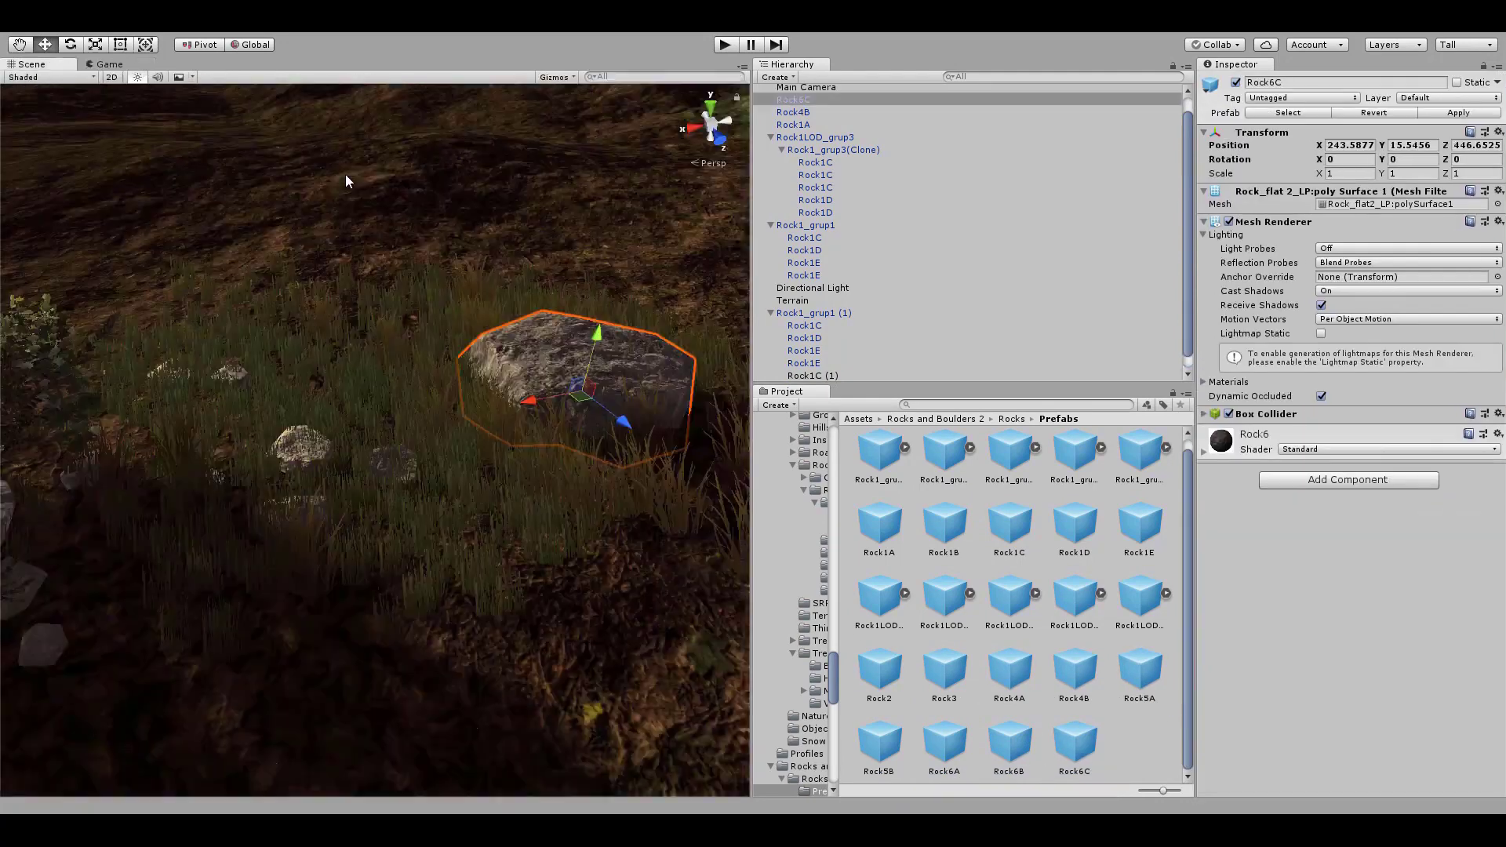
Step: Tilt the flat Rock6C so it sits naturally, then orbit around it
left_click_drag(706, 335, 698, 336)
left_click_drag(699, 336, 558, 332, "alt")
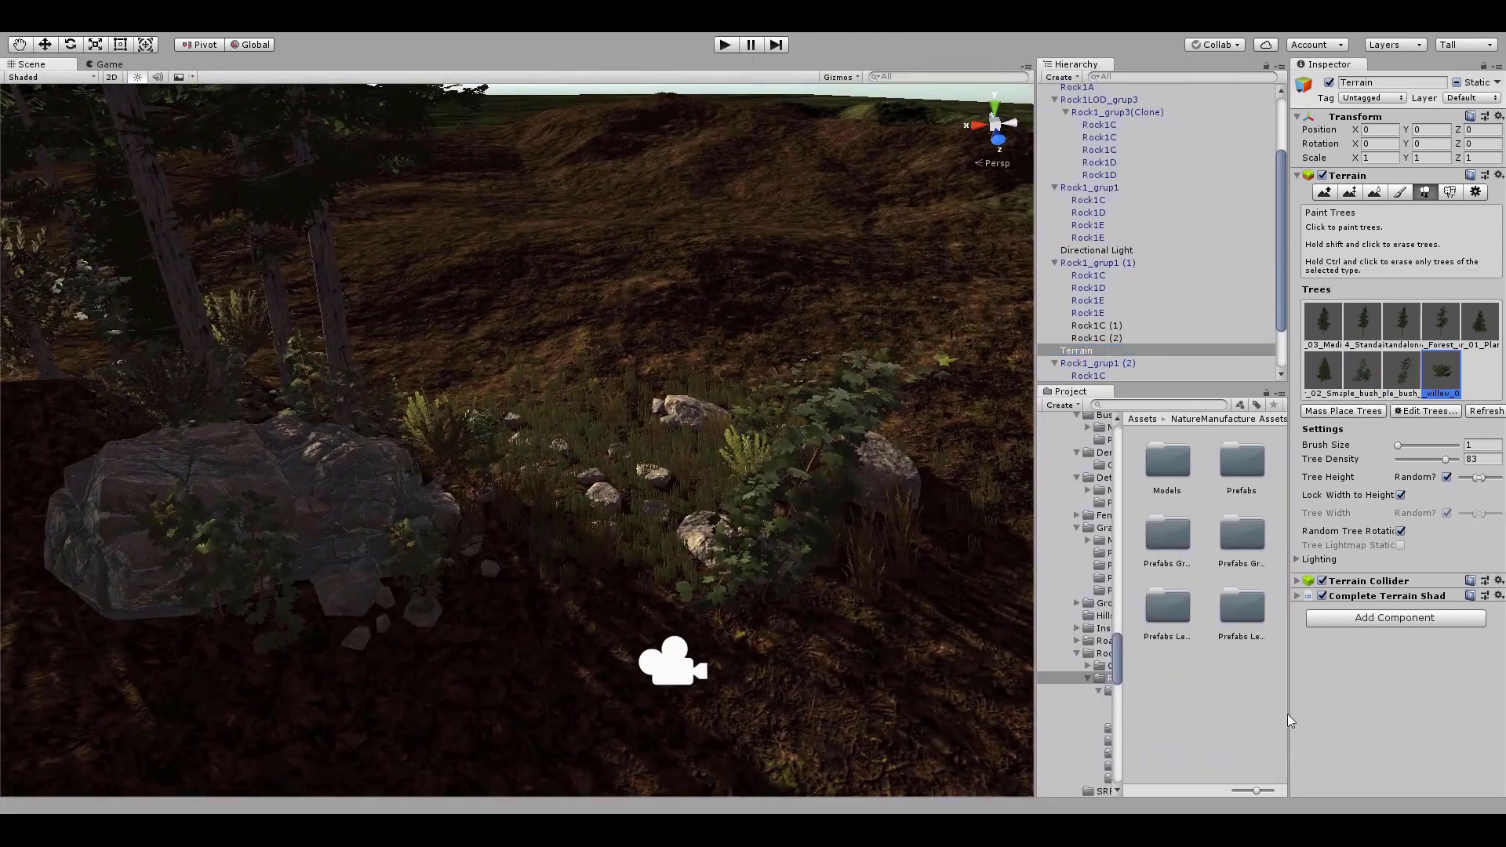
Step: Widen the Inspector, view the pine hillside, and run the game to preview the forest
left_click_drag(1106, 323, 1005, 324)
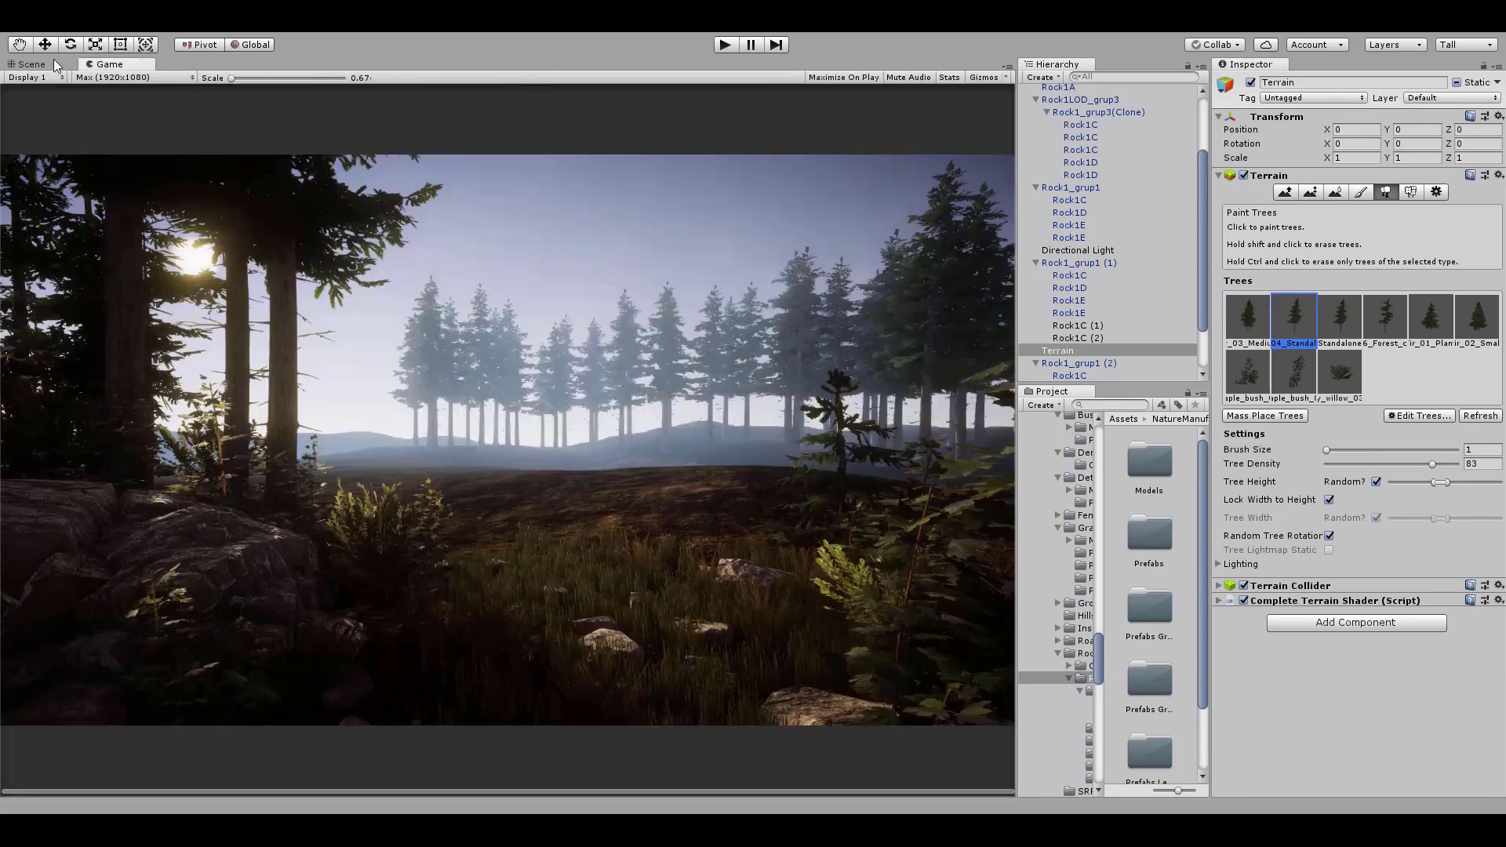
mouse_move(317, 394)
left_mouse_down("alt")
mouse_move(390, 390)
mouse_move(339, 418)
left_mouse_up("alt")
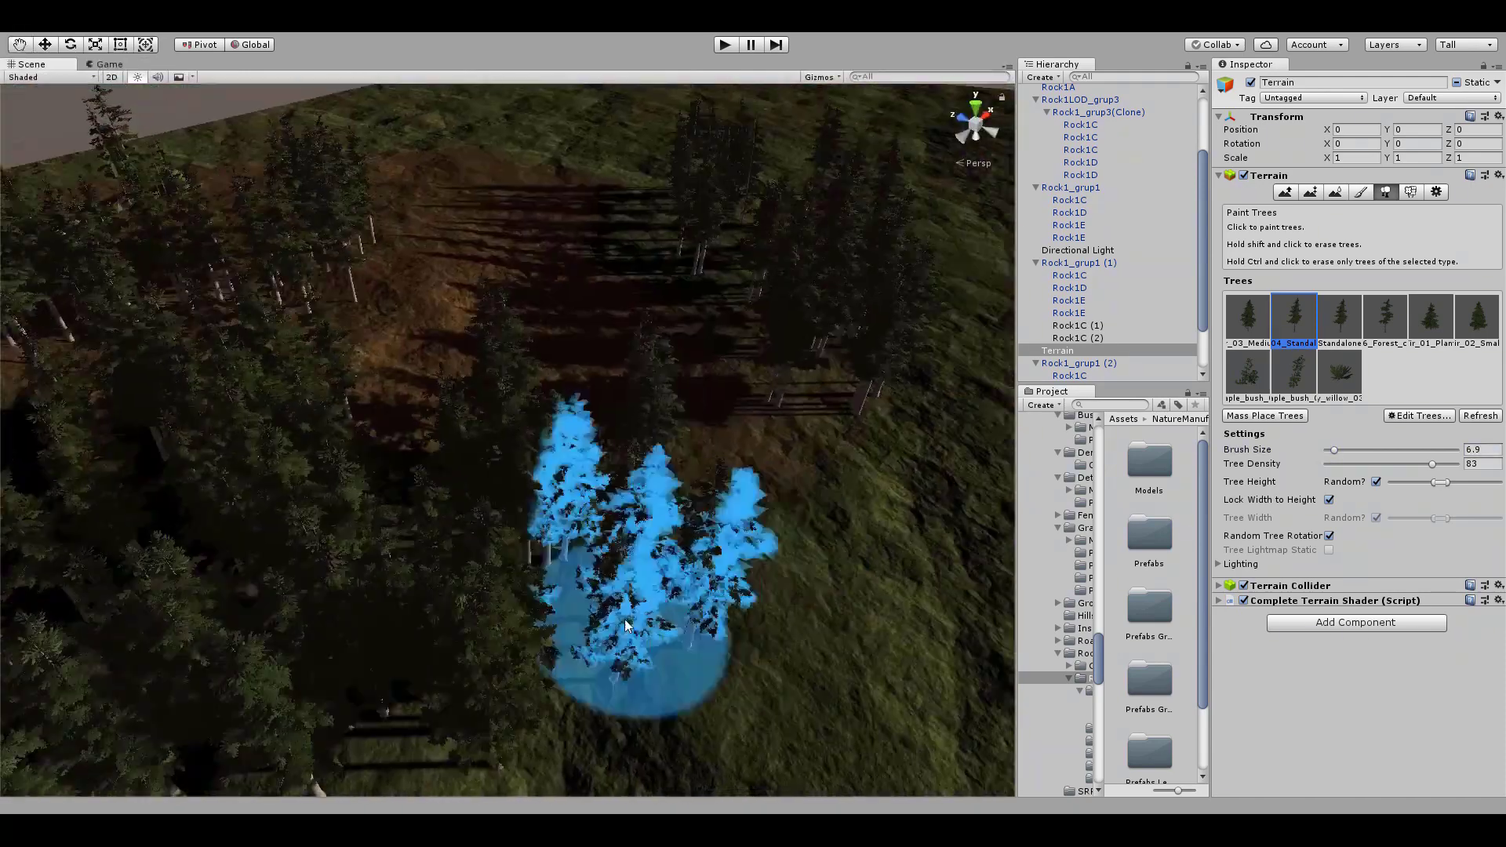
left_click(728, 46)
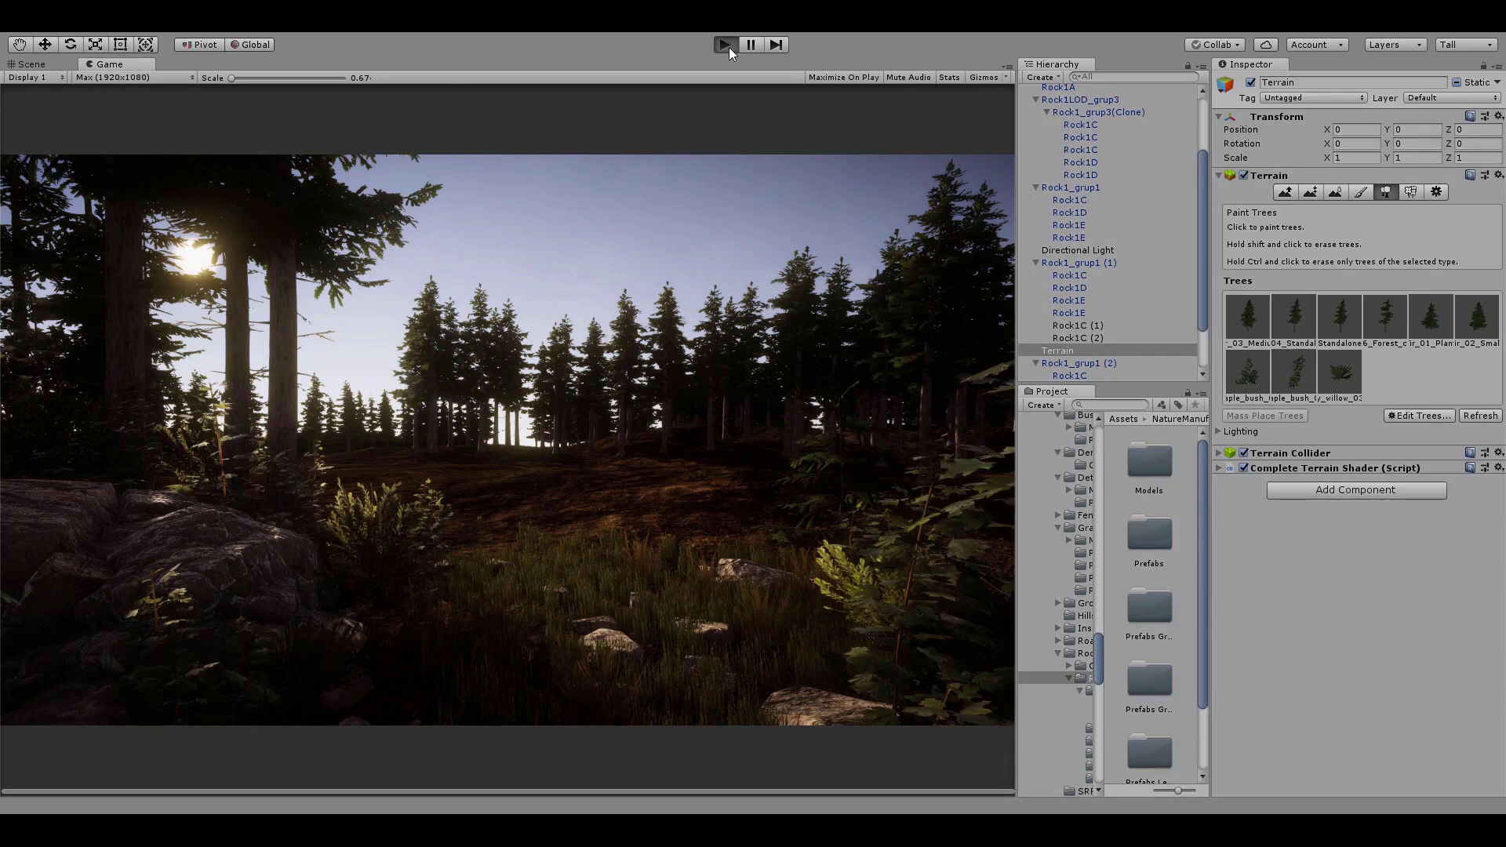
left_click(728, 47)
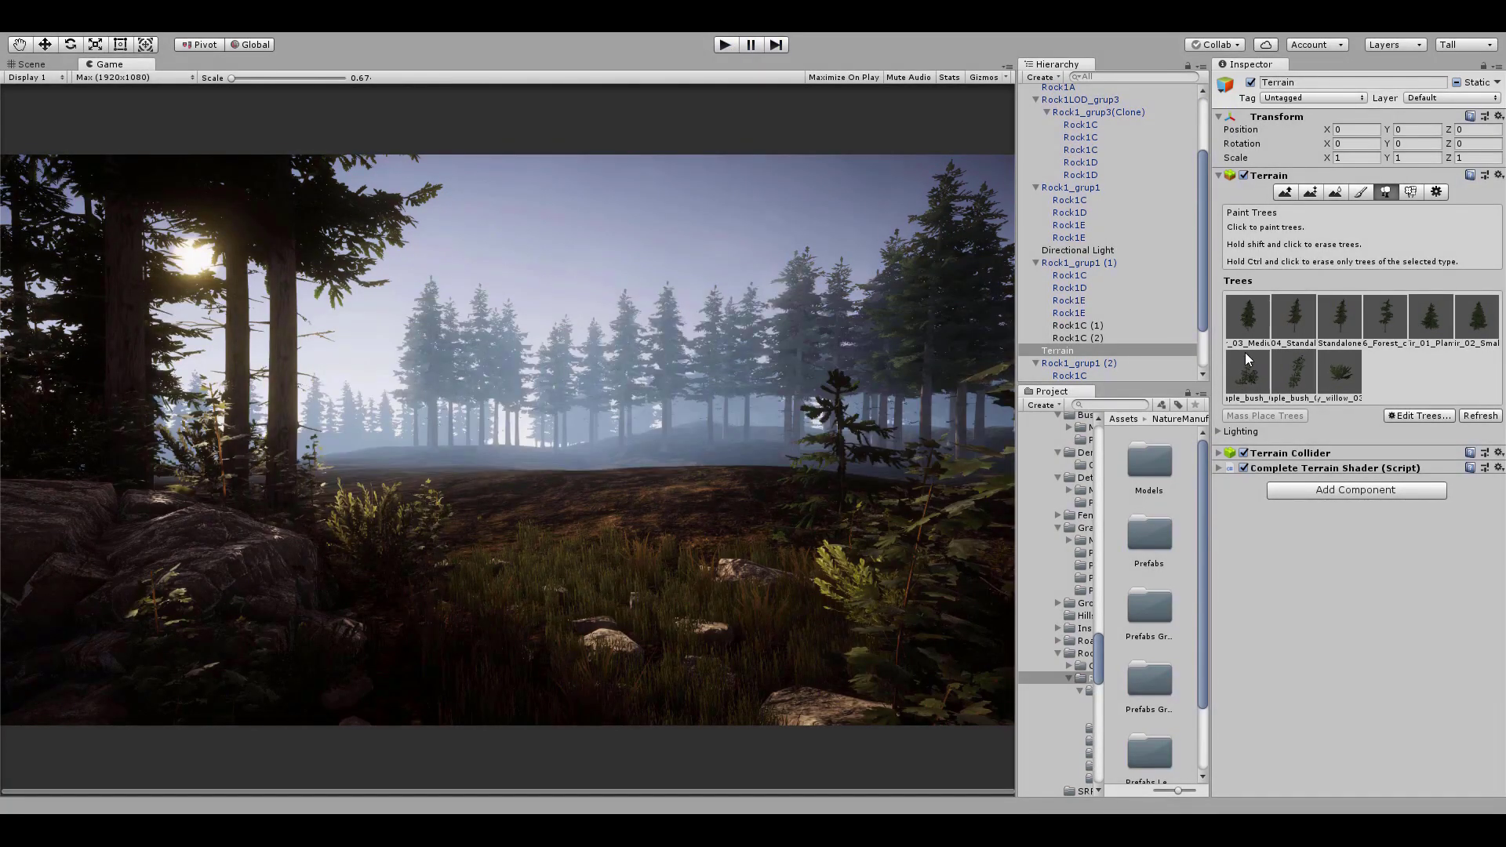
left_click(735, 47)
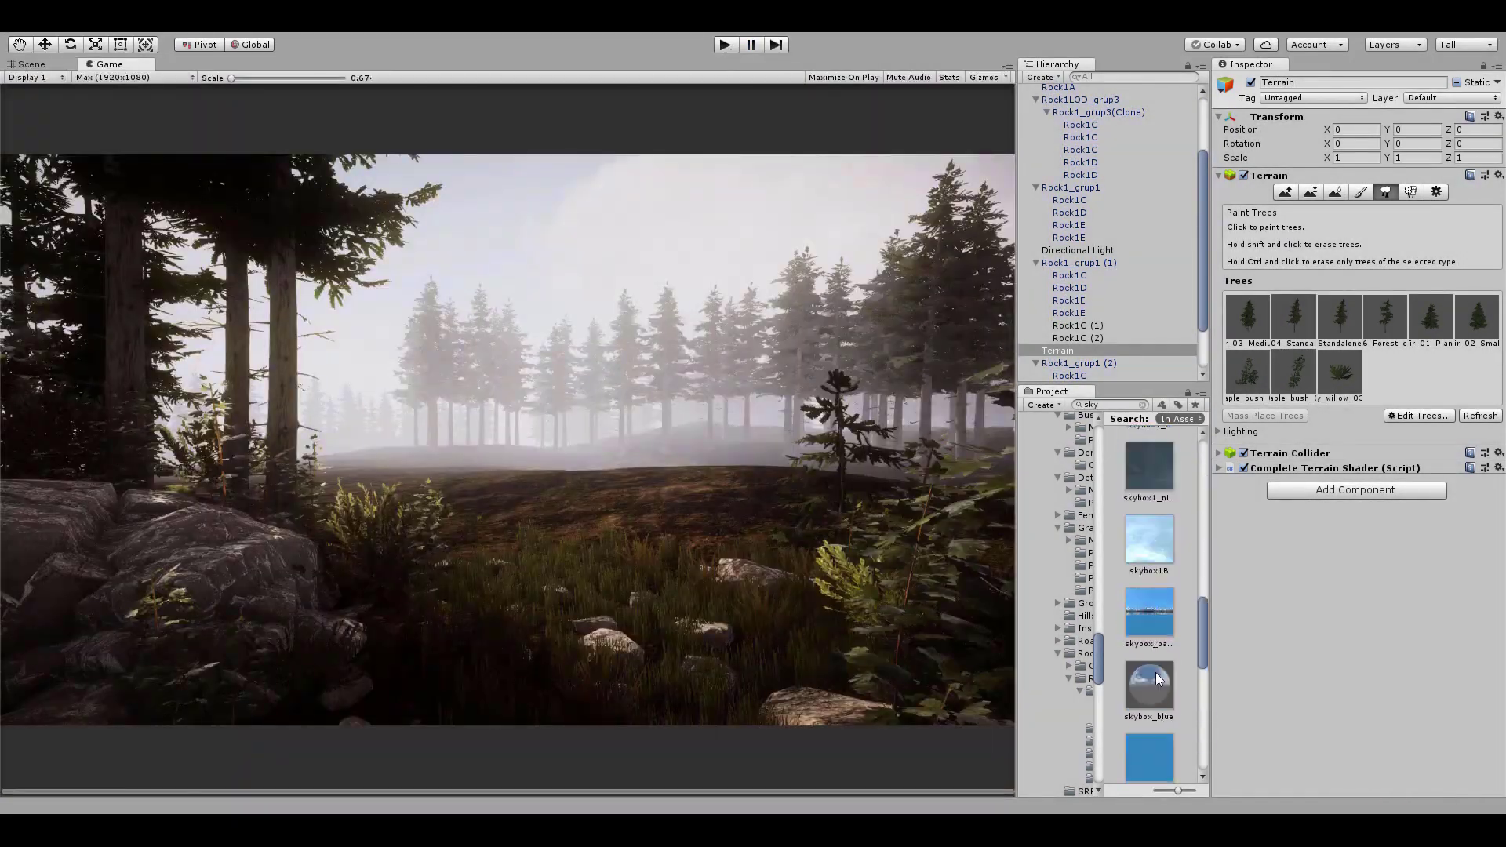
Step: During Play, enable the sun's volumetric Height Fog with height scale 0.067 and scattering 0.488
left_click(724, 47)
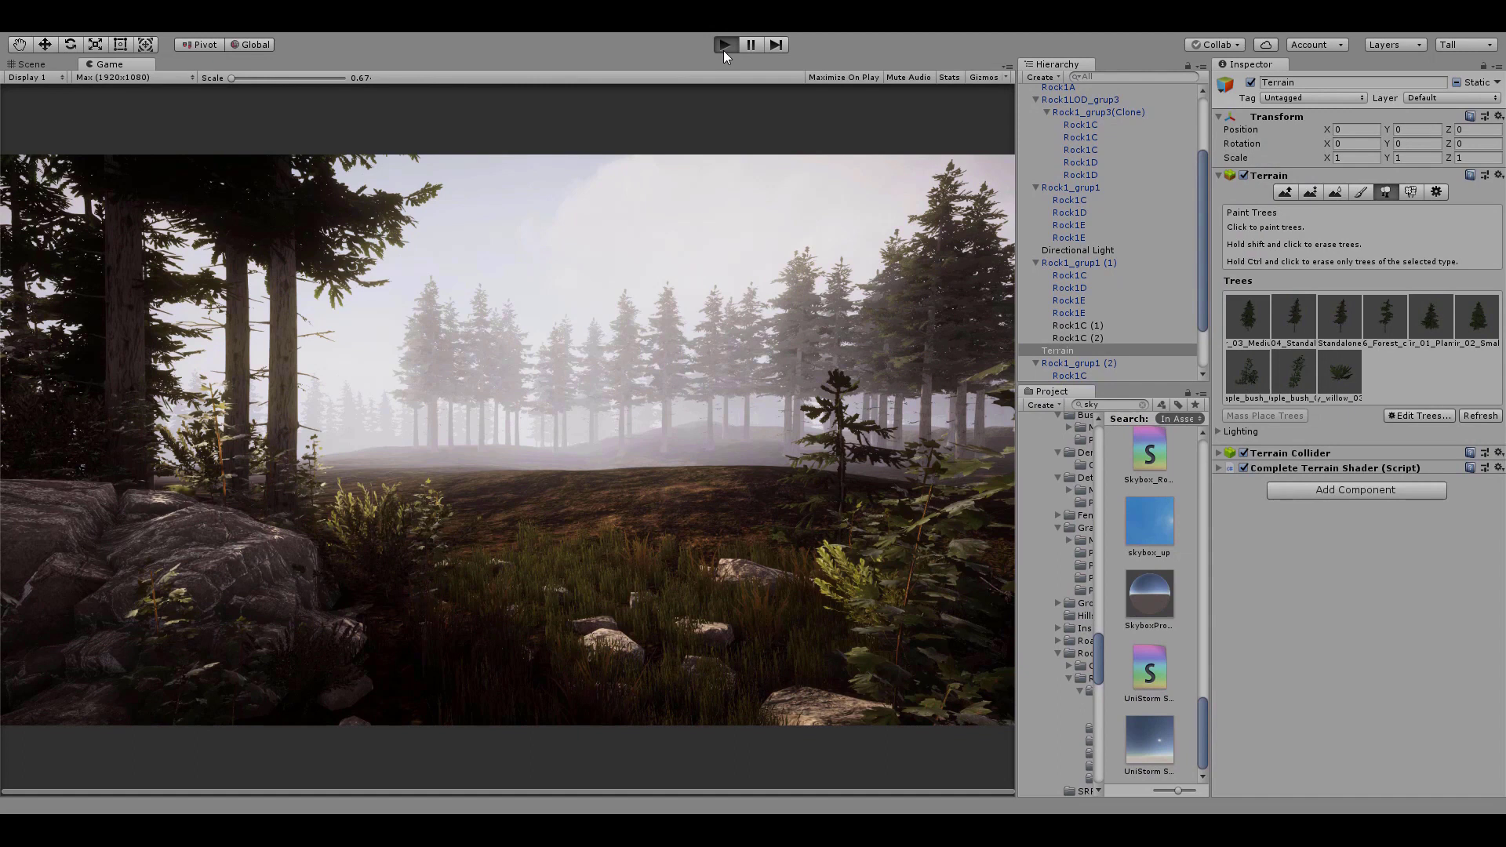
left_click(1075, 187)
left_click(1471, 616)
left_click(1329, 630)
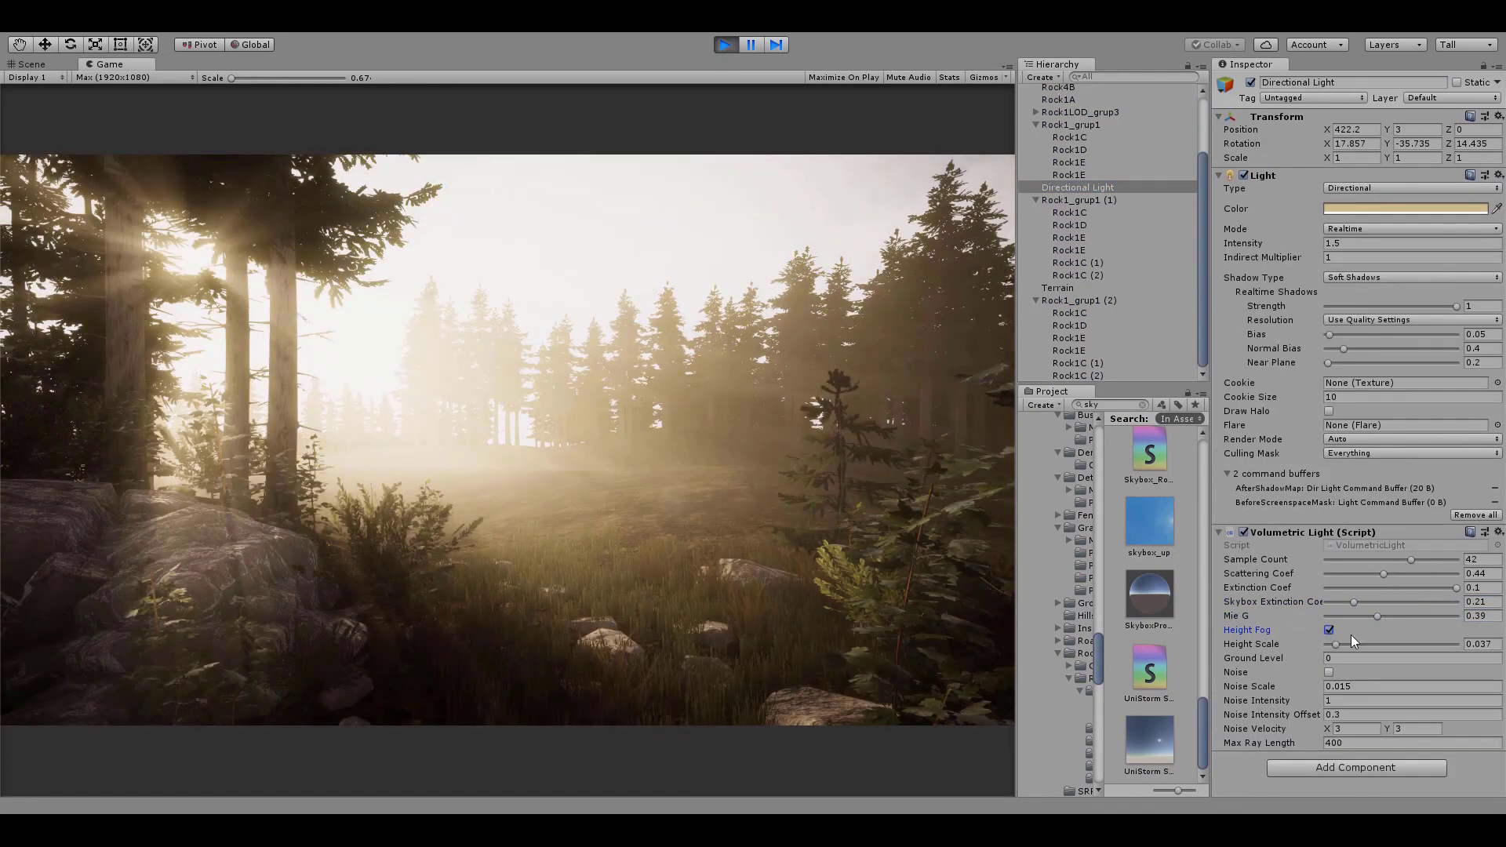
left_click_drag(1336, 644, 1344, 644)
left_click_drag(1384, 573, 1391, 596)
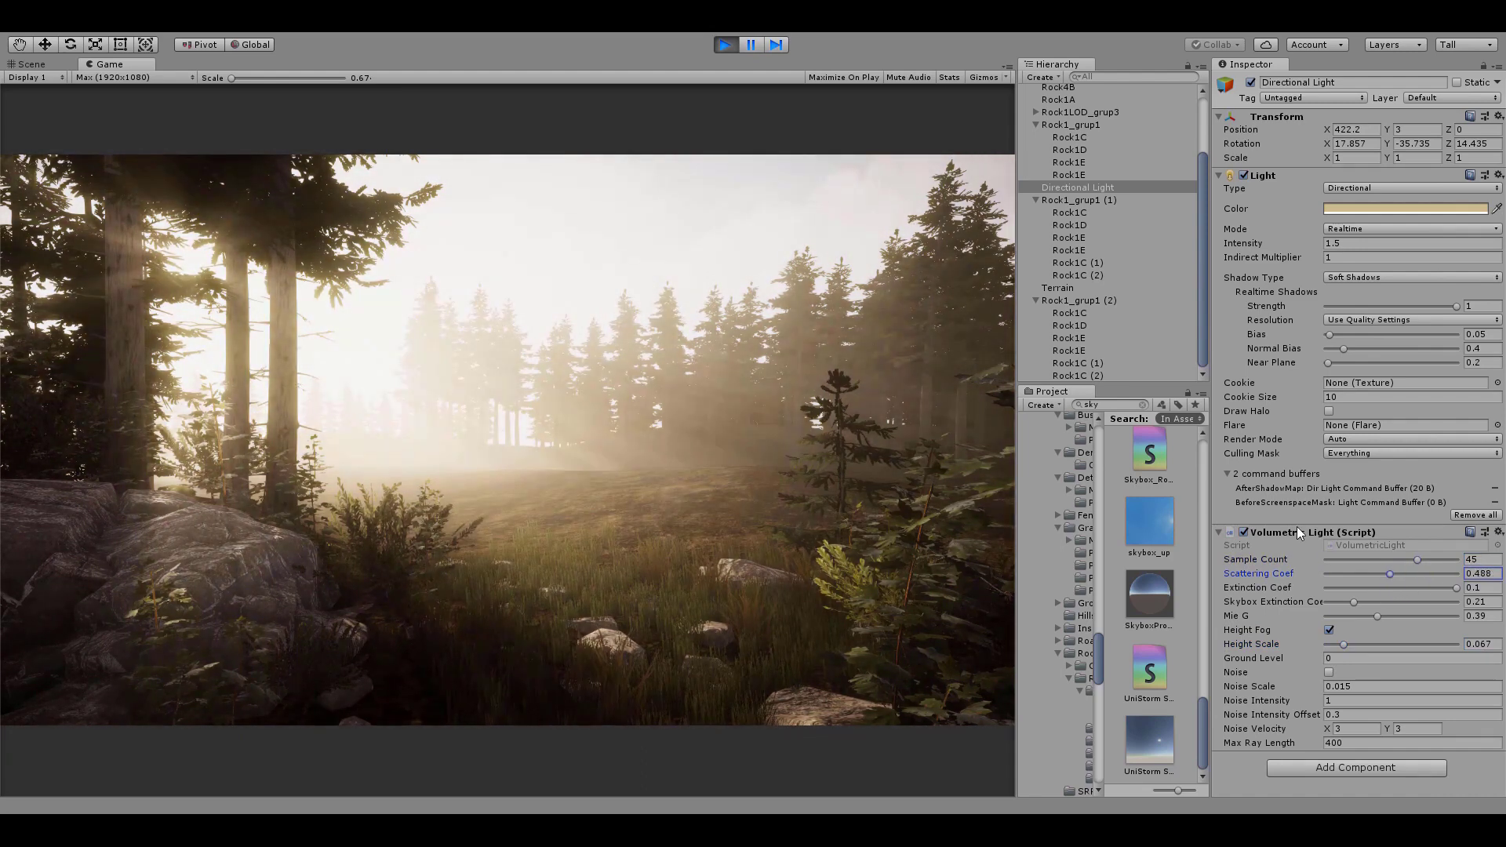
key("ctrl+p")
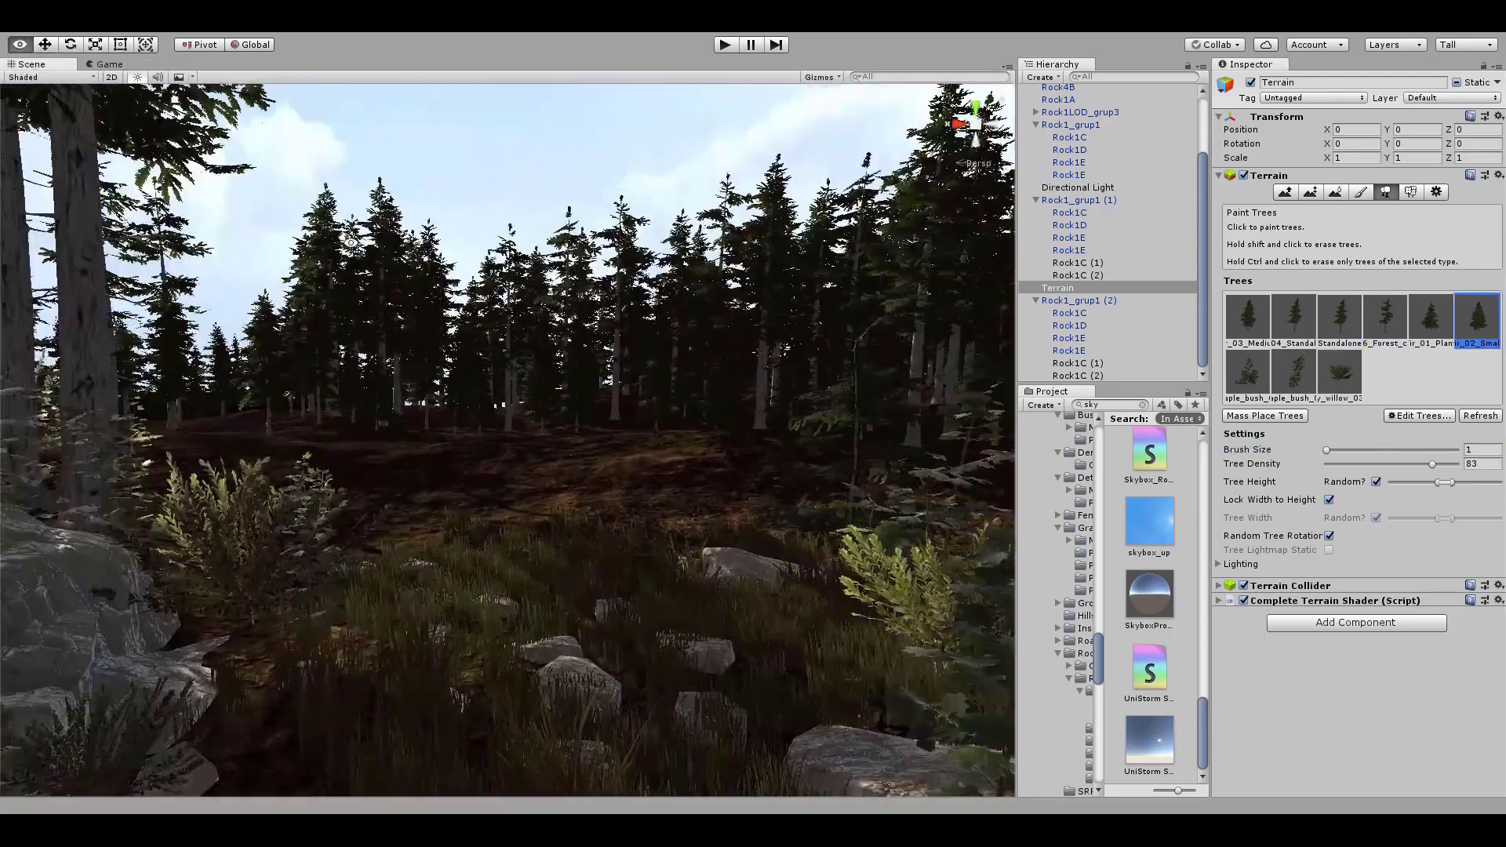
Step: Run the game repeatedly to check the foggy forest and painted foliage from a new spot
left_click(725, 45)
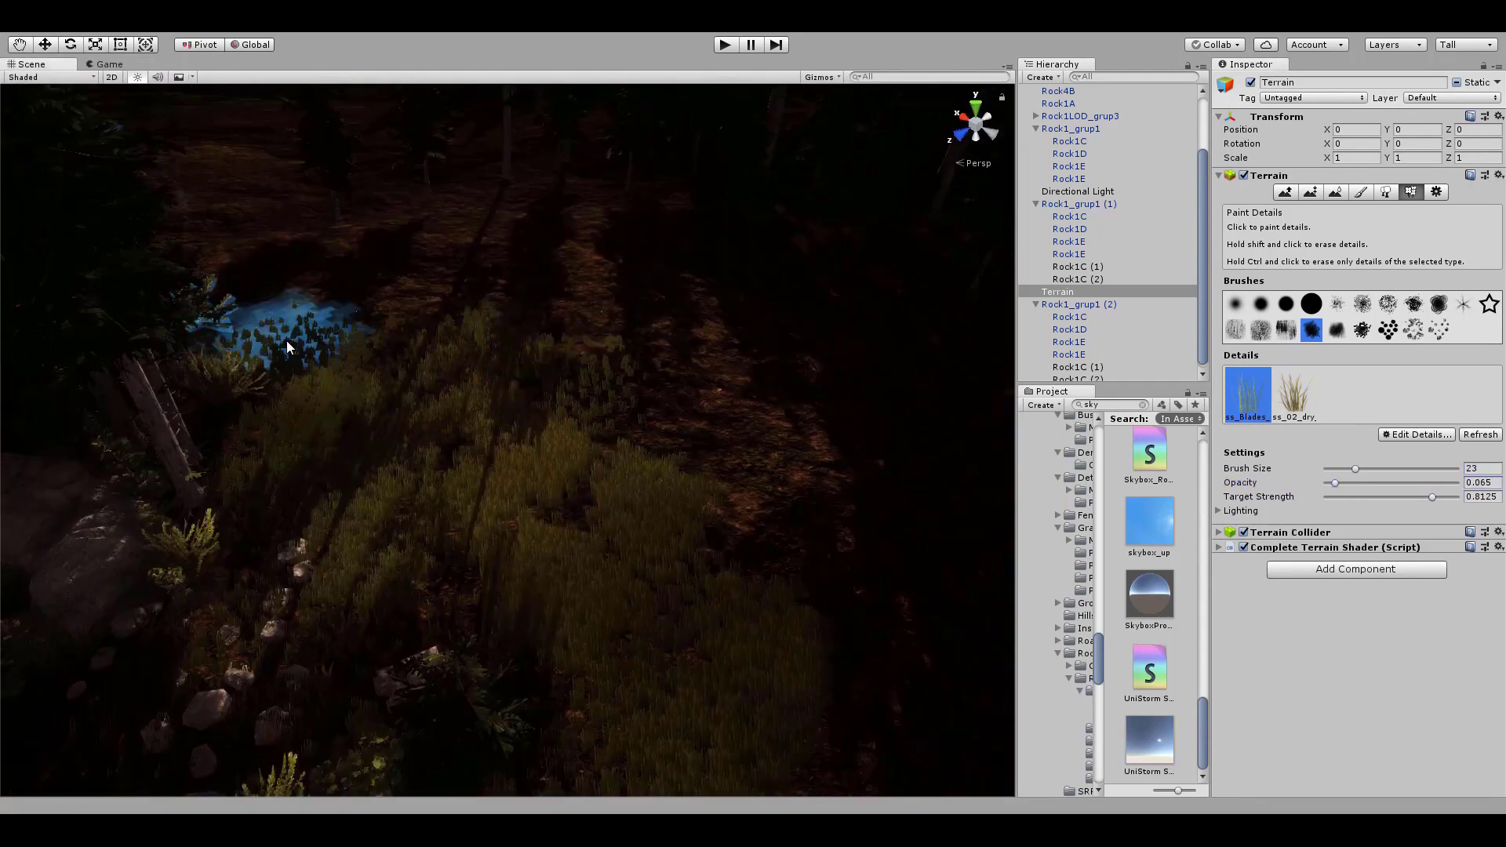
right_click_drag(592, 337, 439, 377)
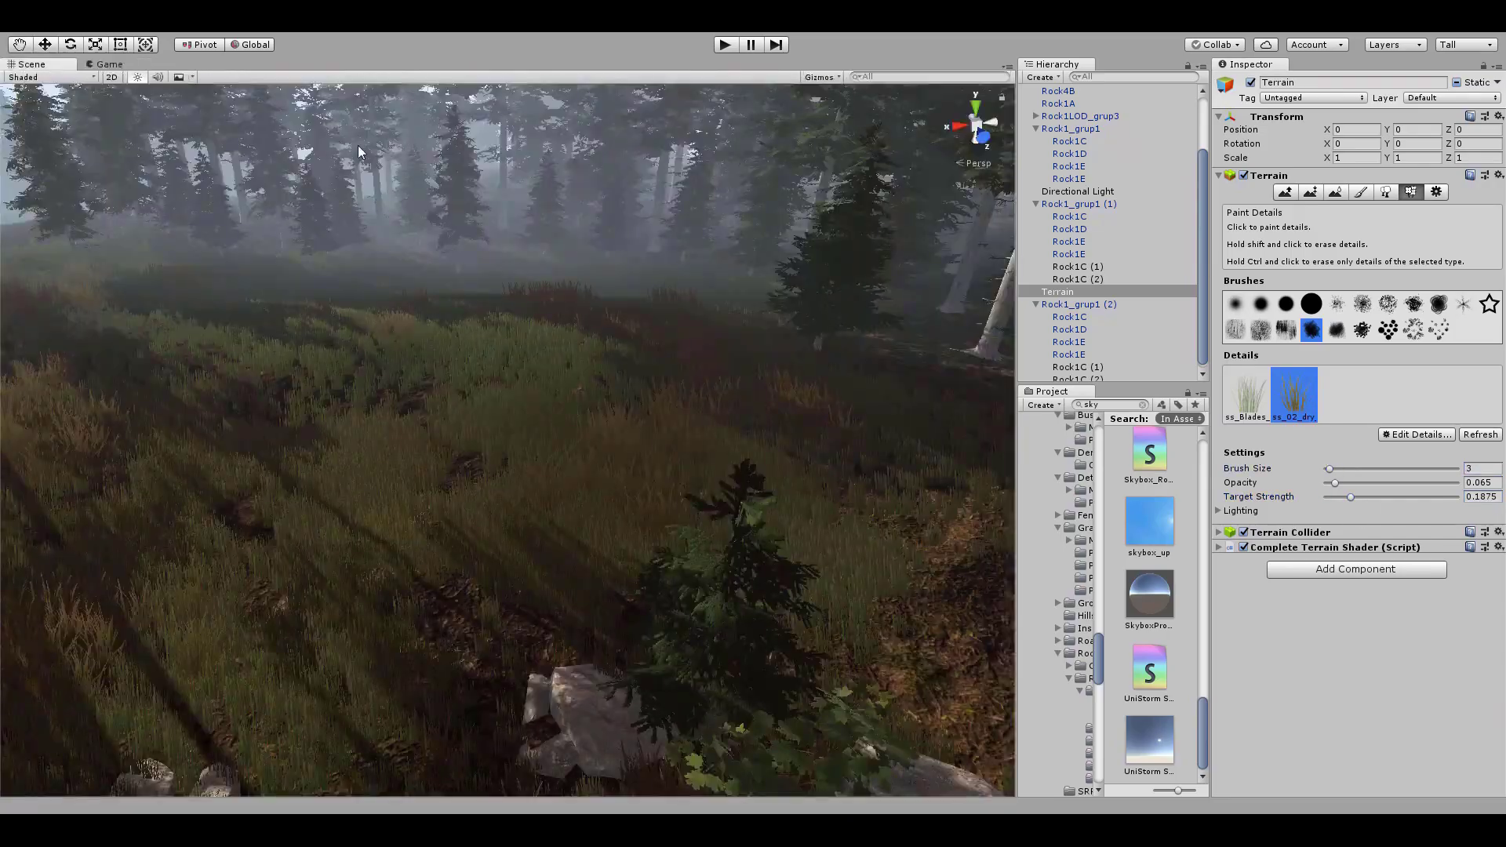
left_click(726, 44)
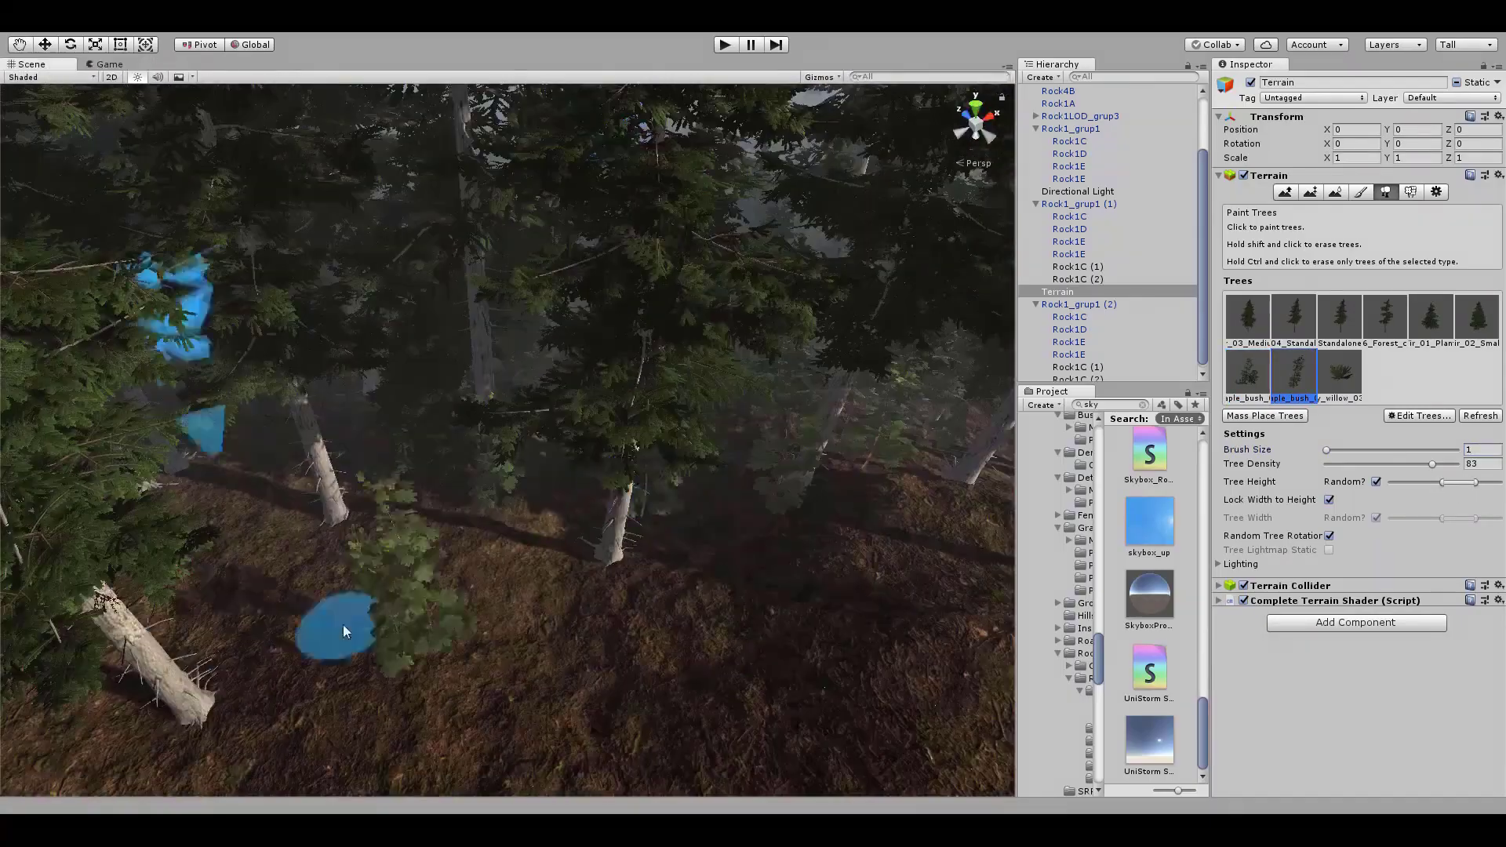
left_click(724, 46)
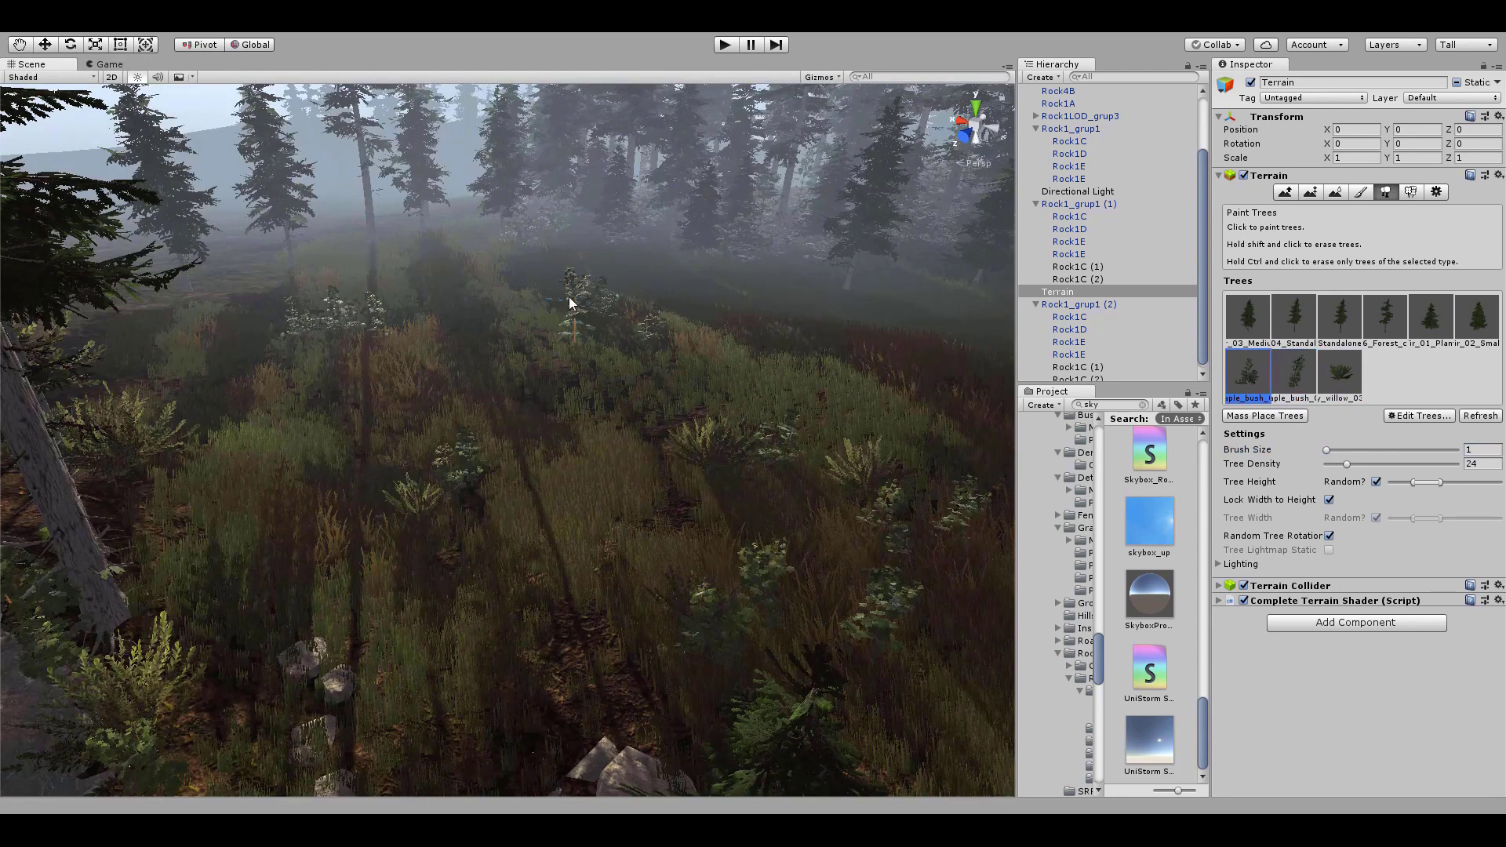
left_click(727, 45)
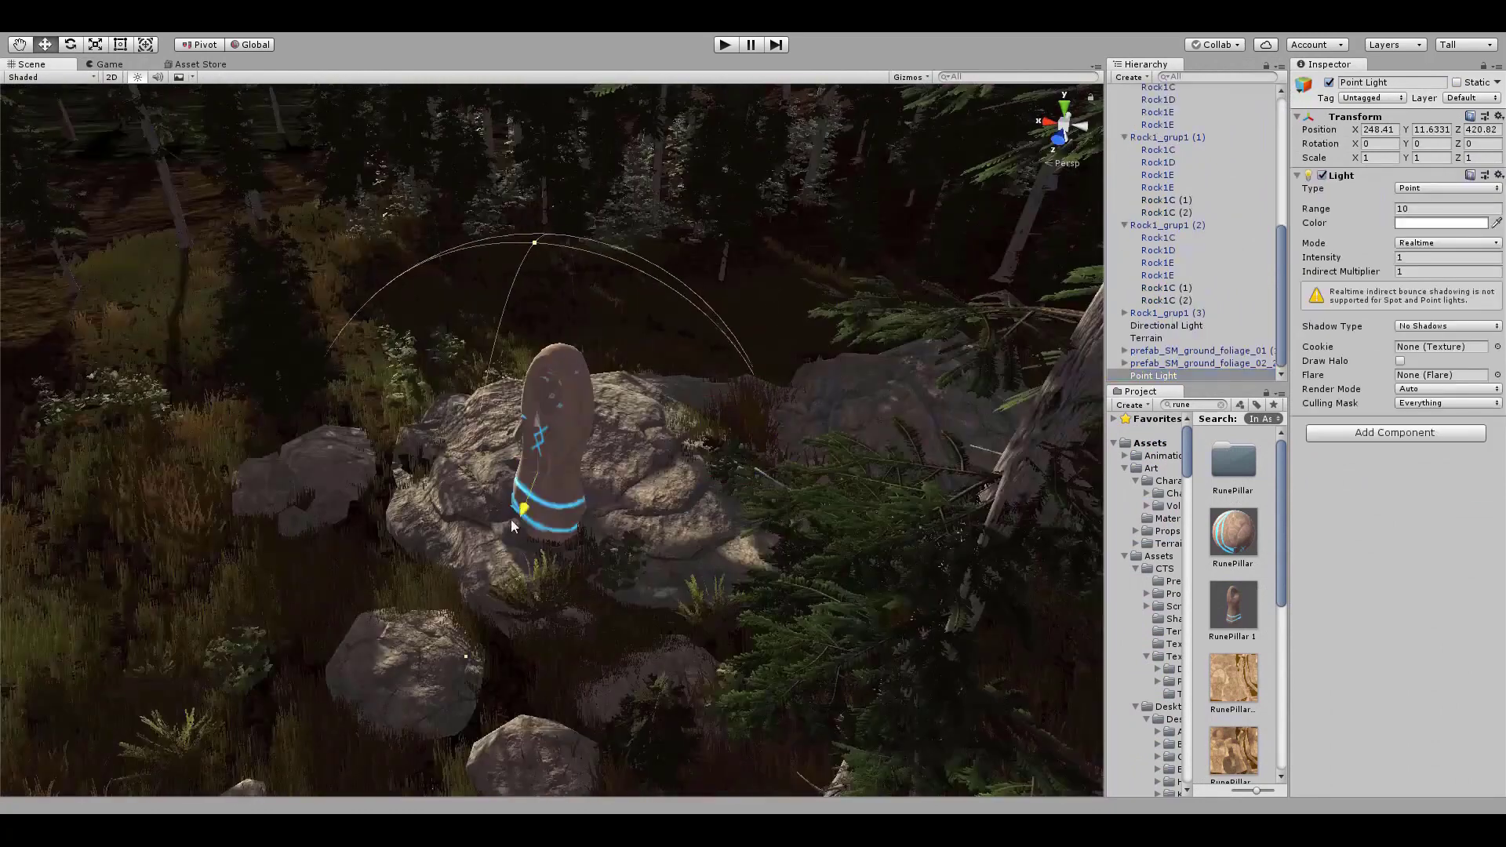
Step: Run the game to preview the RunePillar lit by its point light
left_click(726, 45)
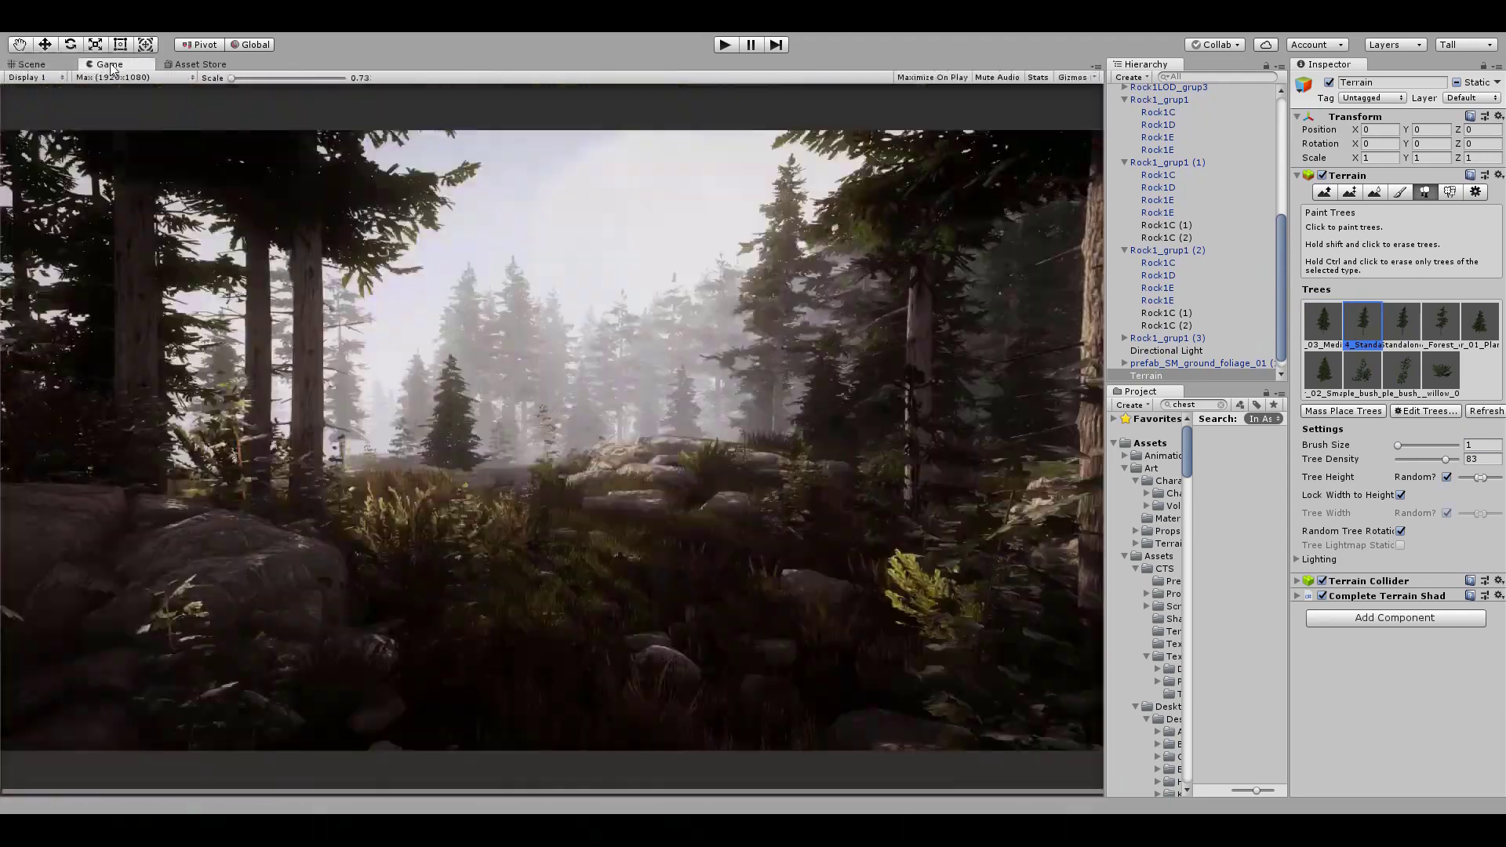
Step: Enlarge the reflection probe's box size to 100 by 50 by 100 and check it in the game view
left_click(722, 46)
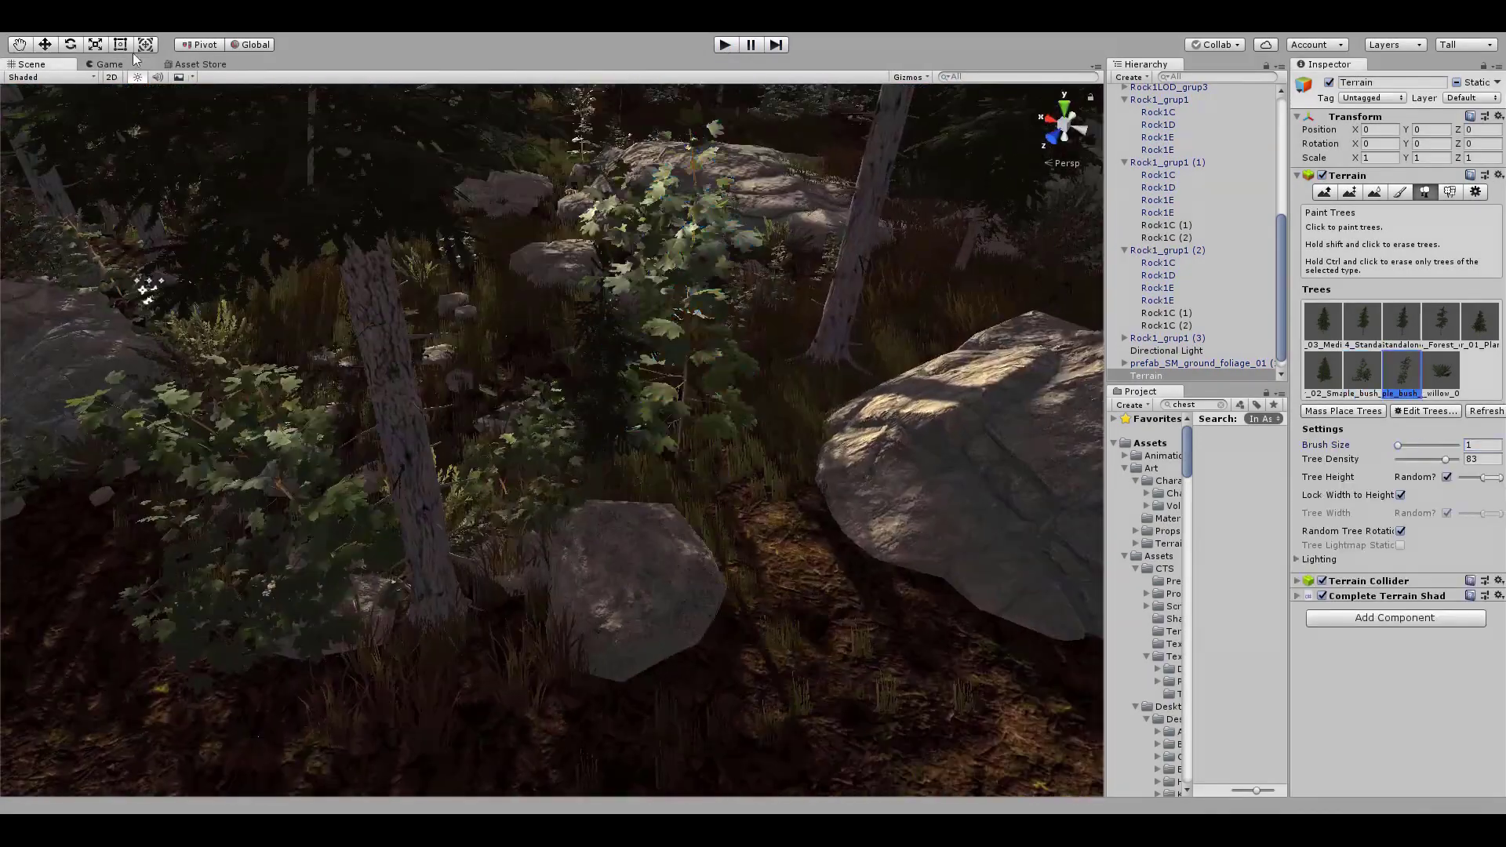
left_click(130, 62)
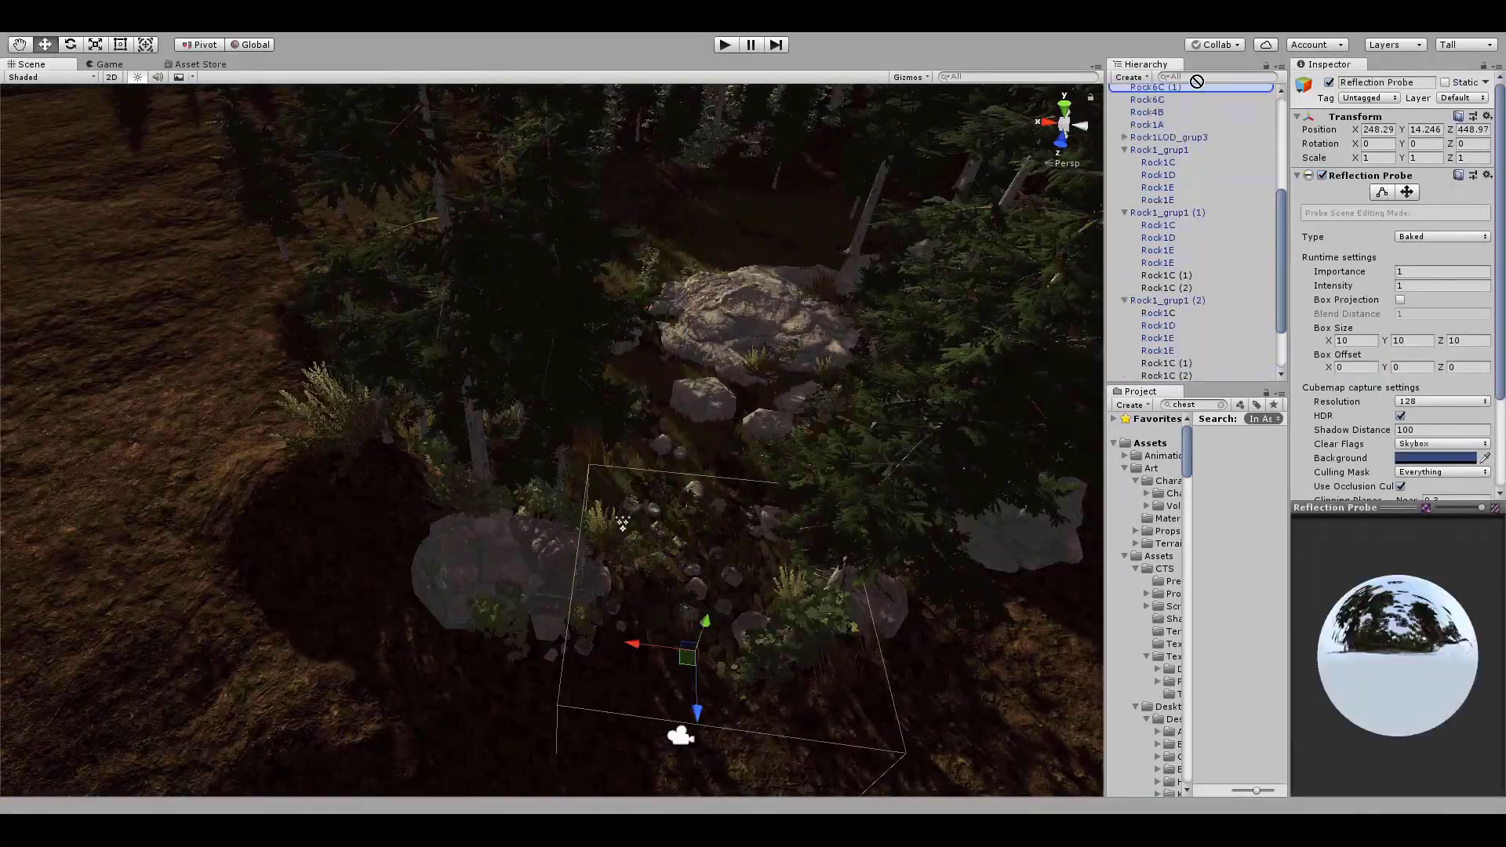
left_click(1411, 374)
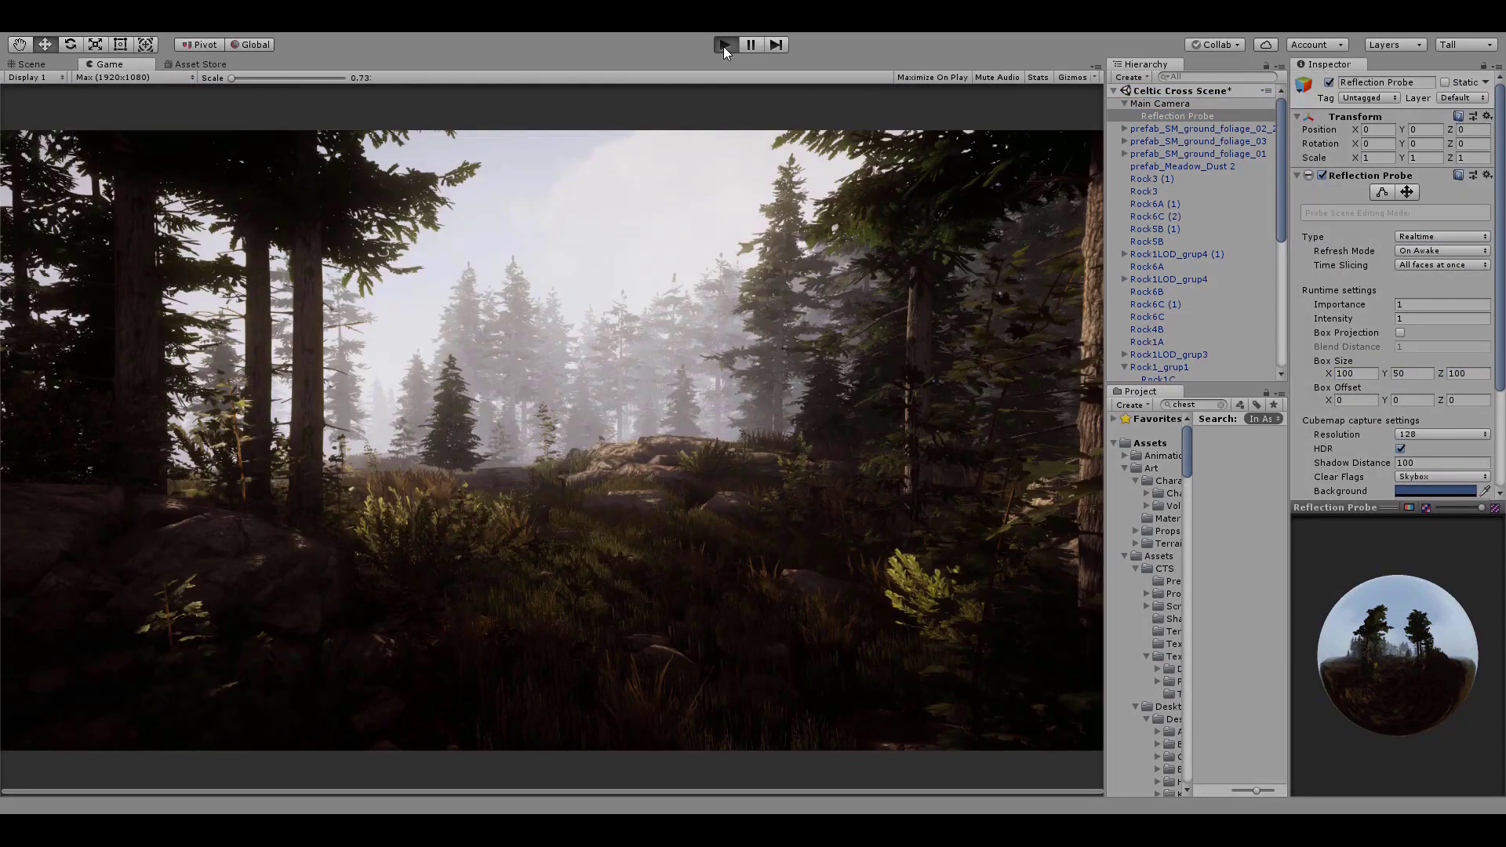
left_click(723, 44)
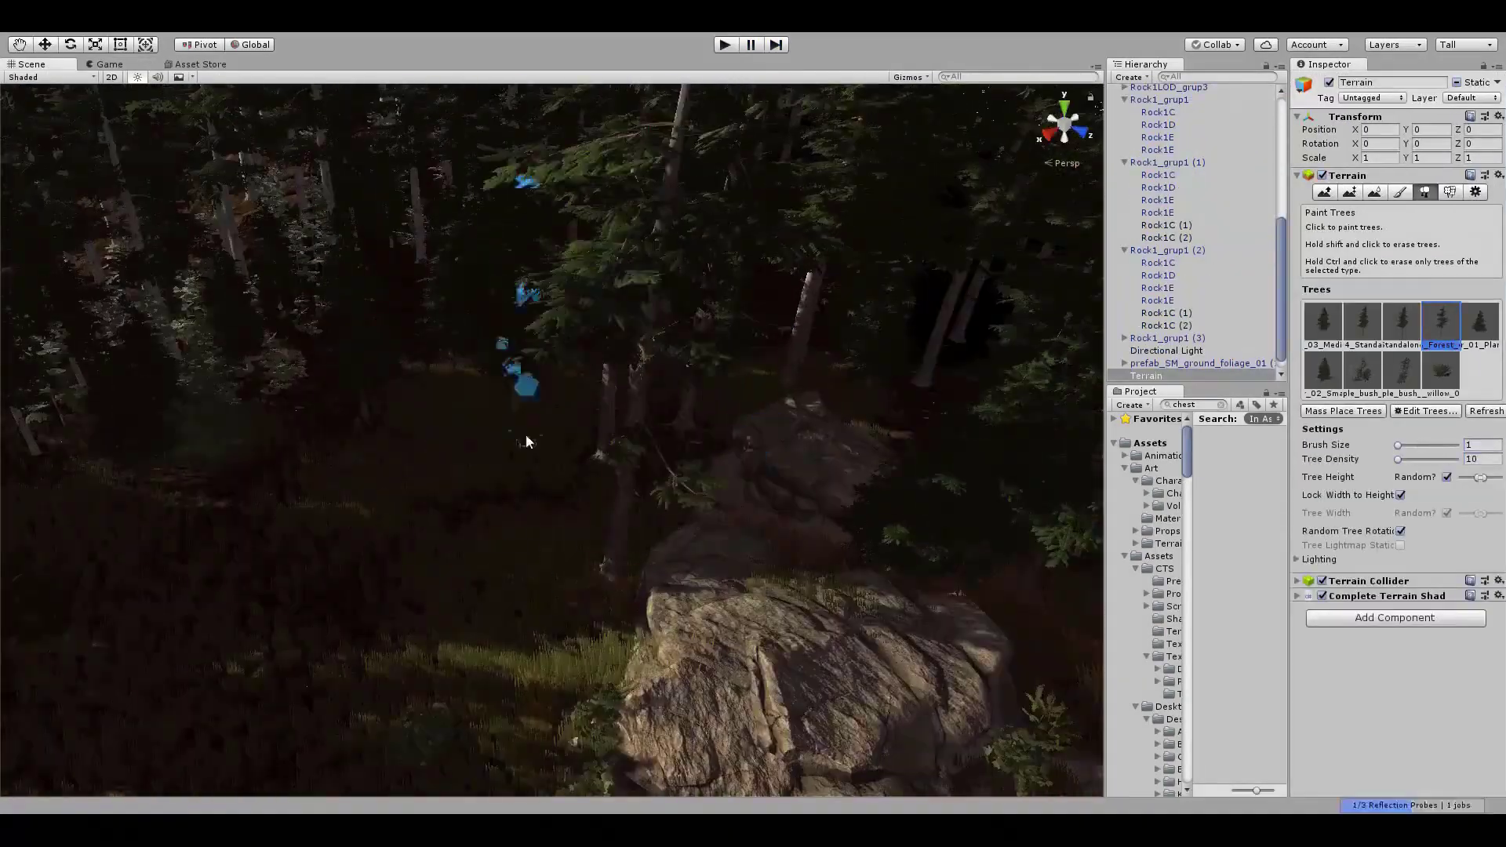
left_click(102, 66)
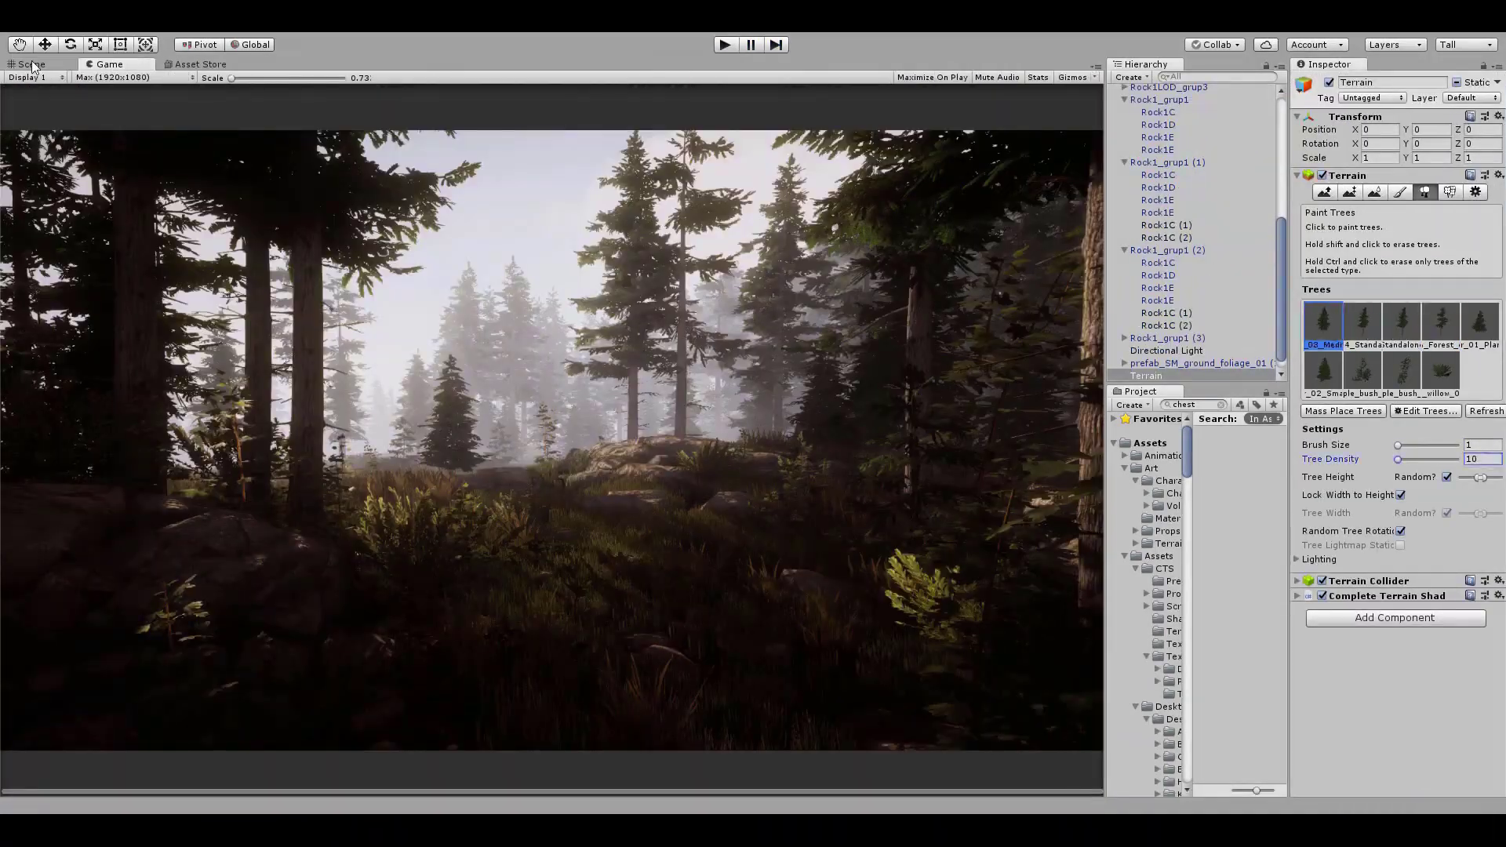
Step: Return to the Scene view and restart the game to preview the forest again
left_click(32, 65)
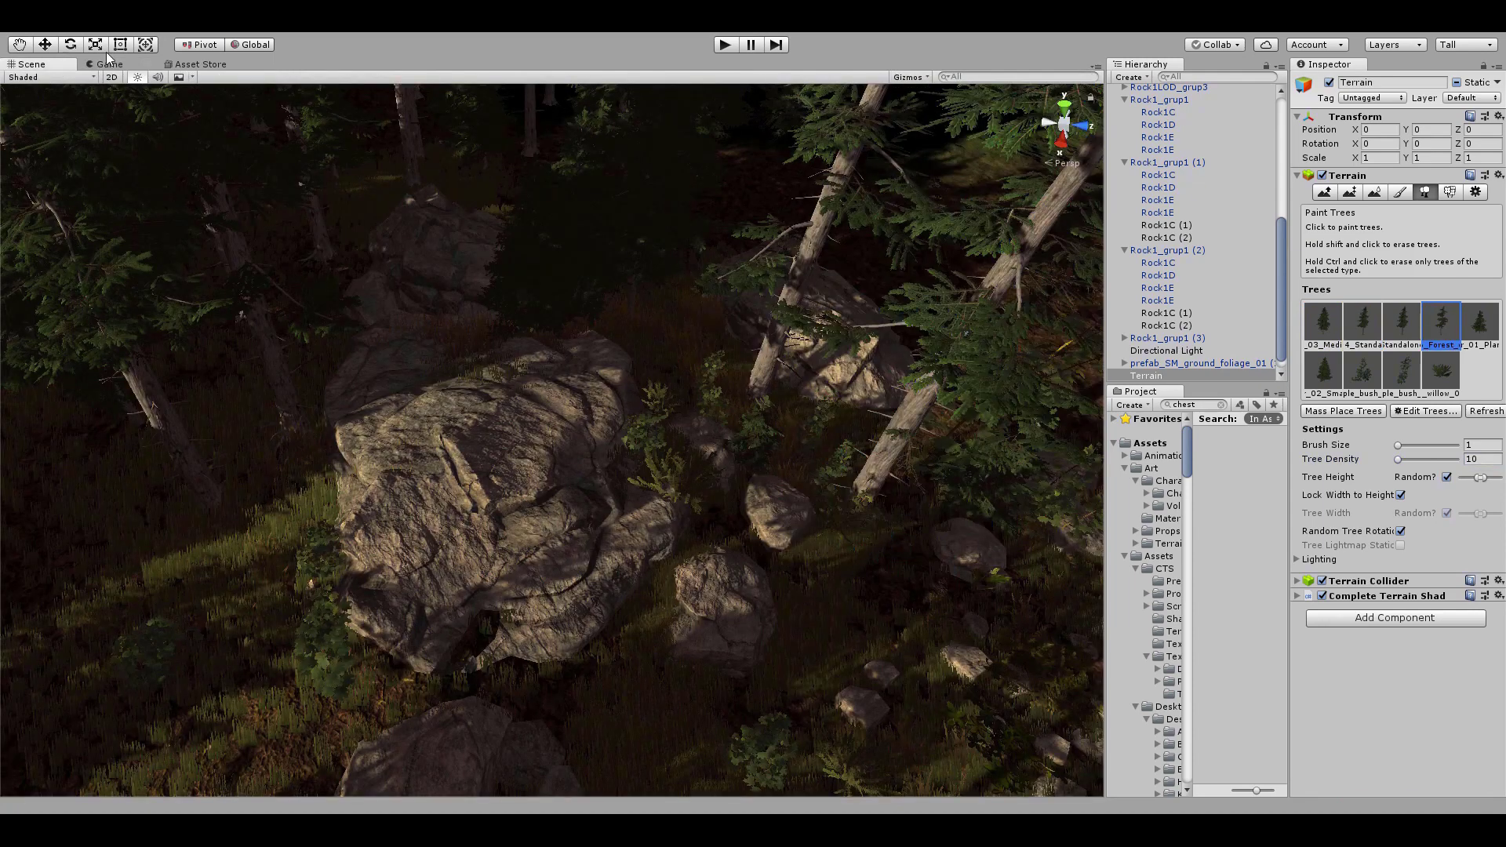
left_click(723, 45)
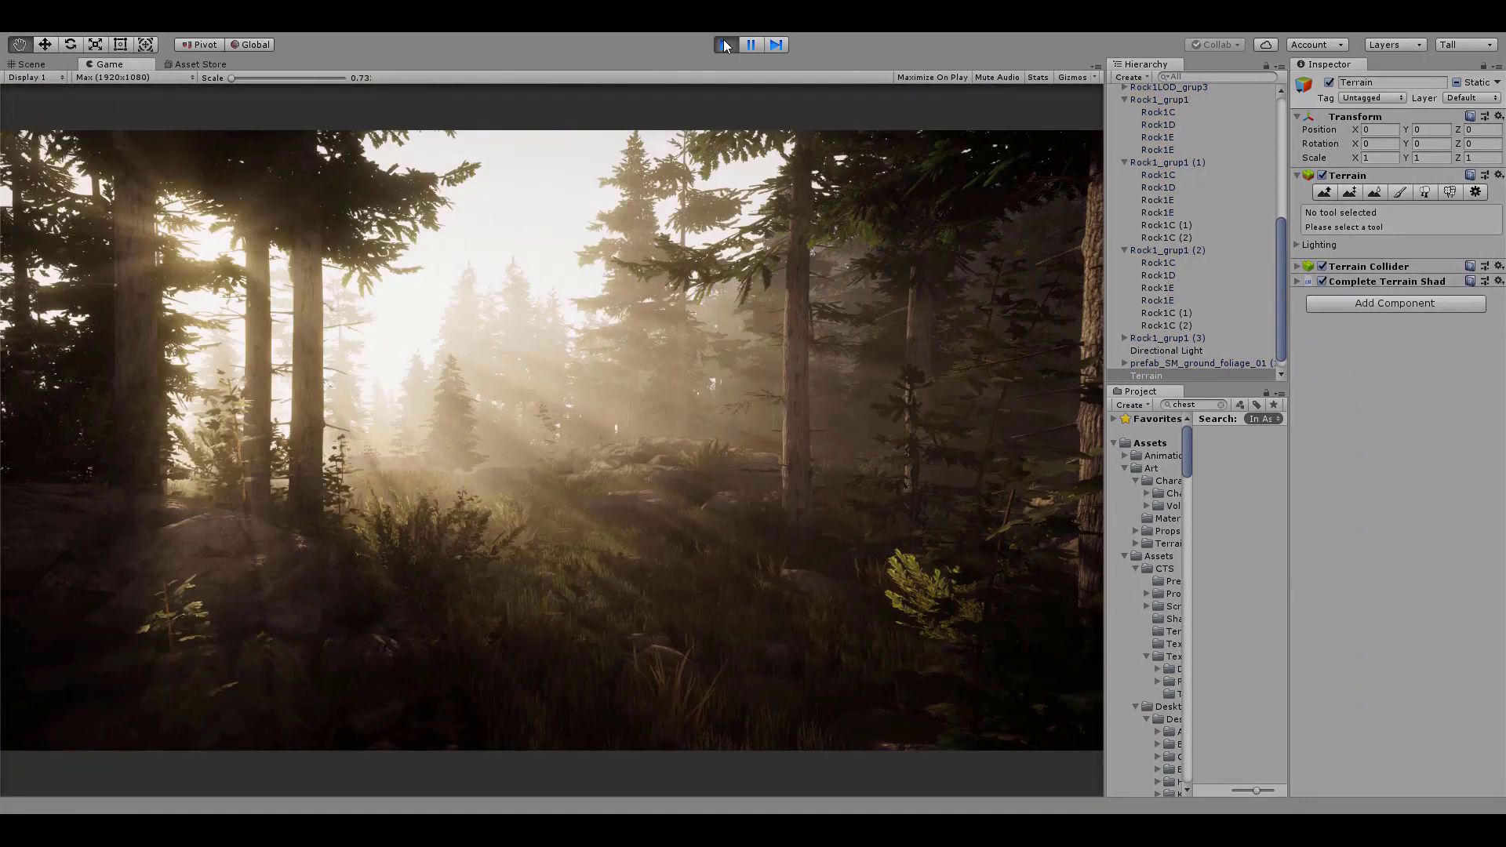
left_click(723, 45)
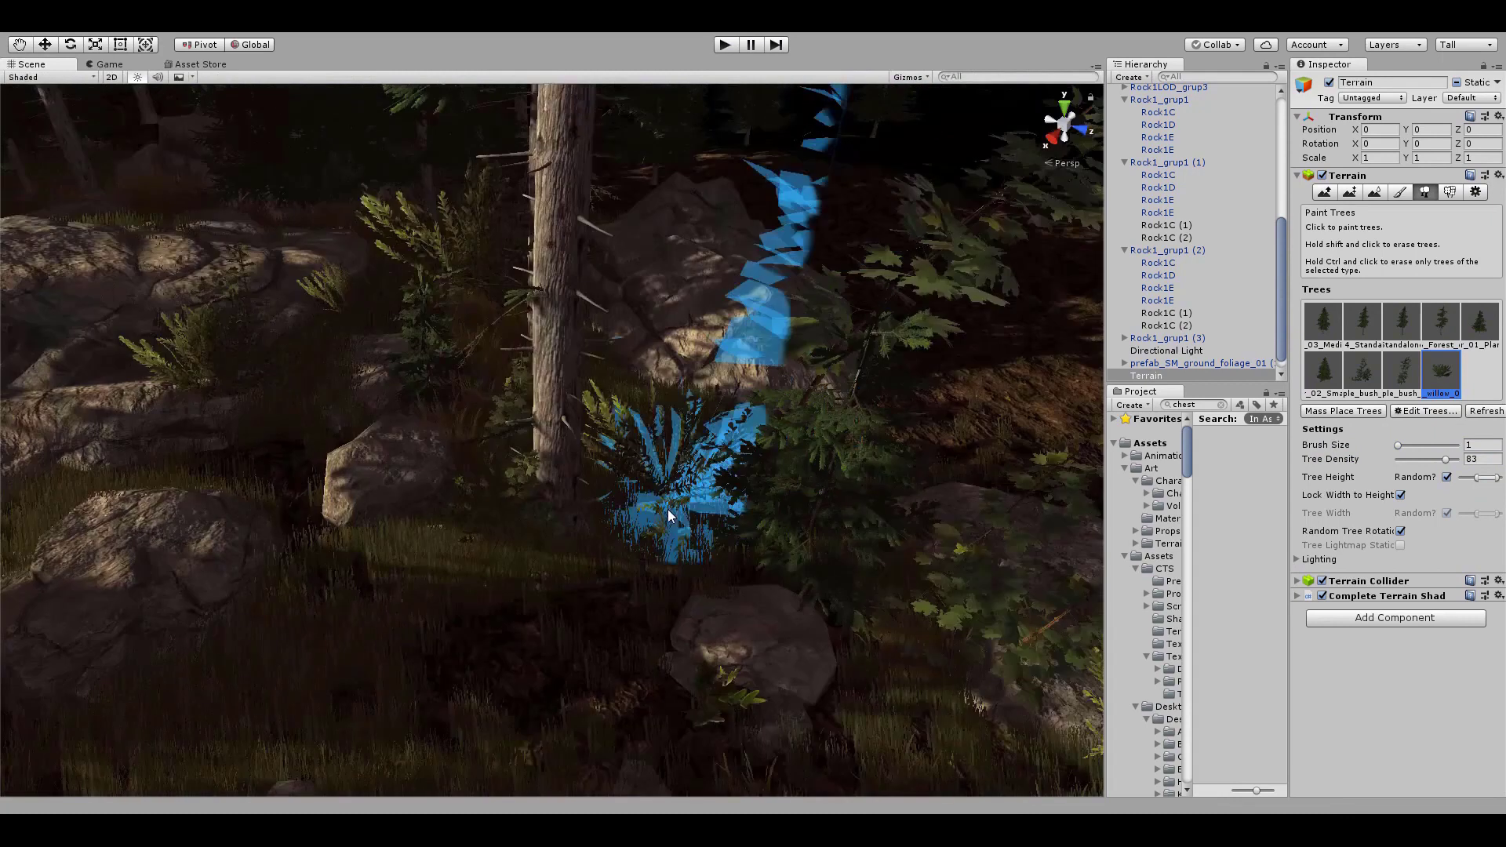
left_click(725, 44)
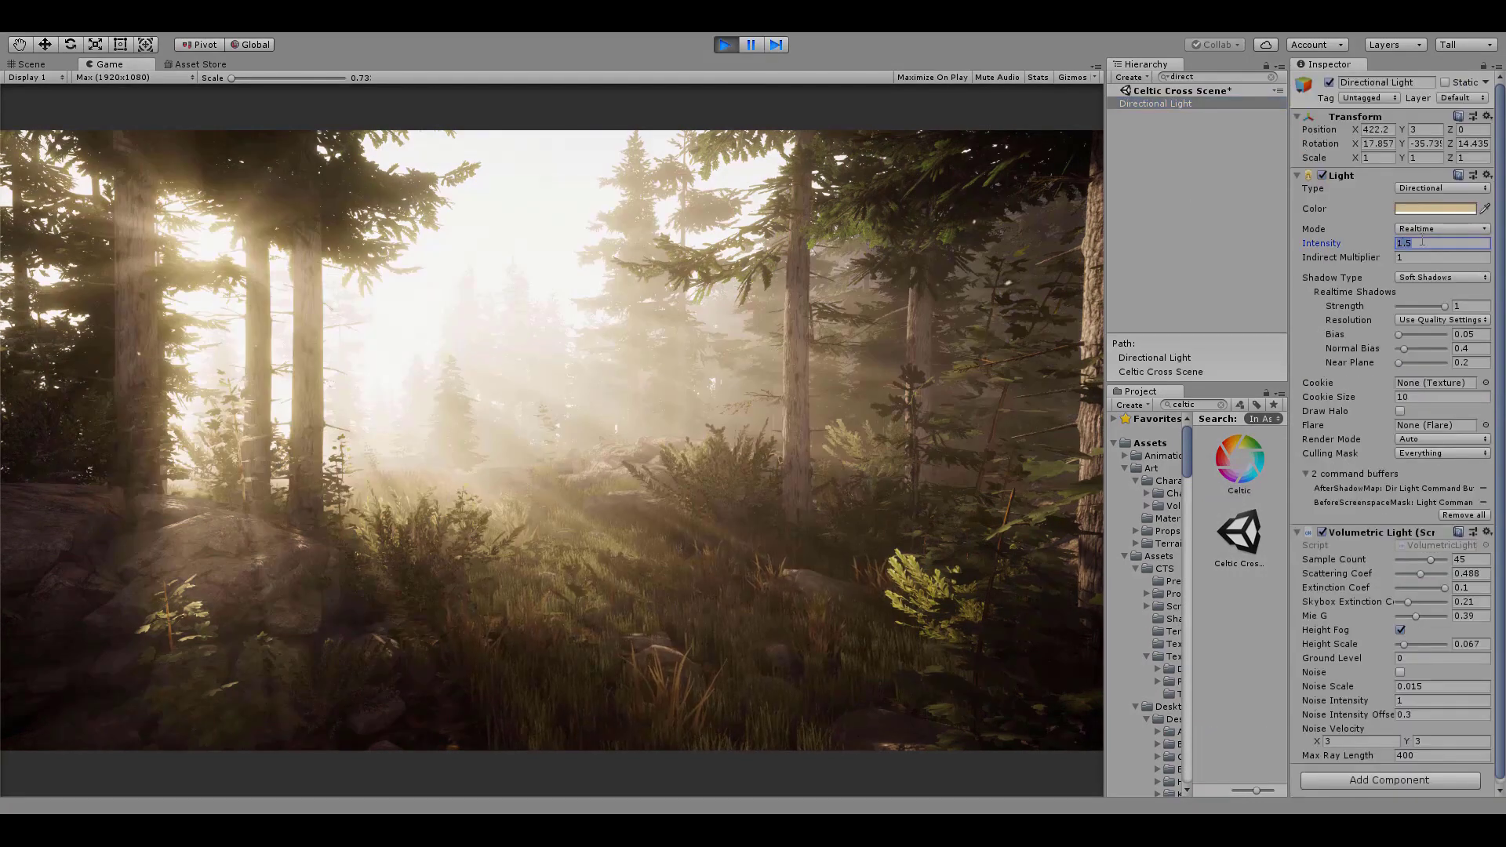
Step: Set the sun intensity to 1.5 and adjust the colour grading contrast
left_click(1422, 242)
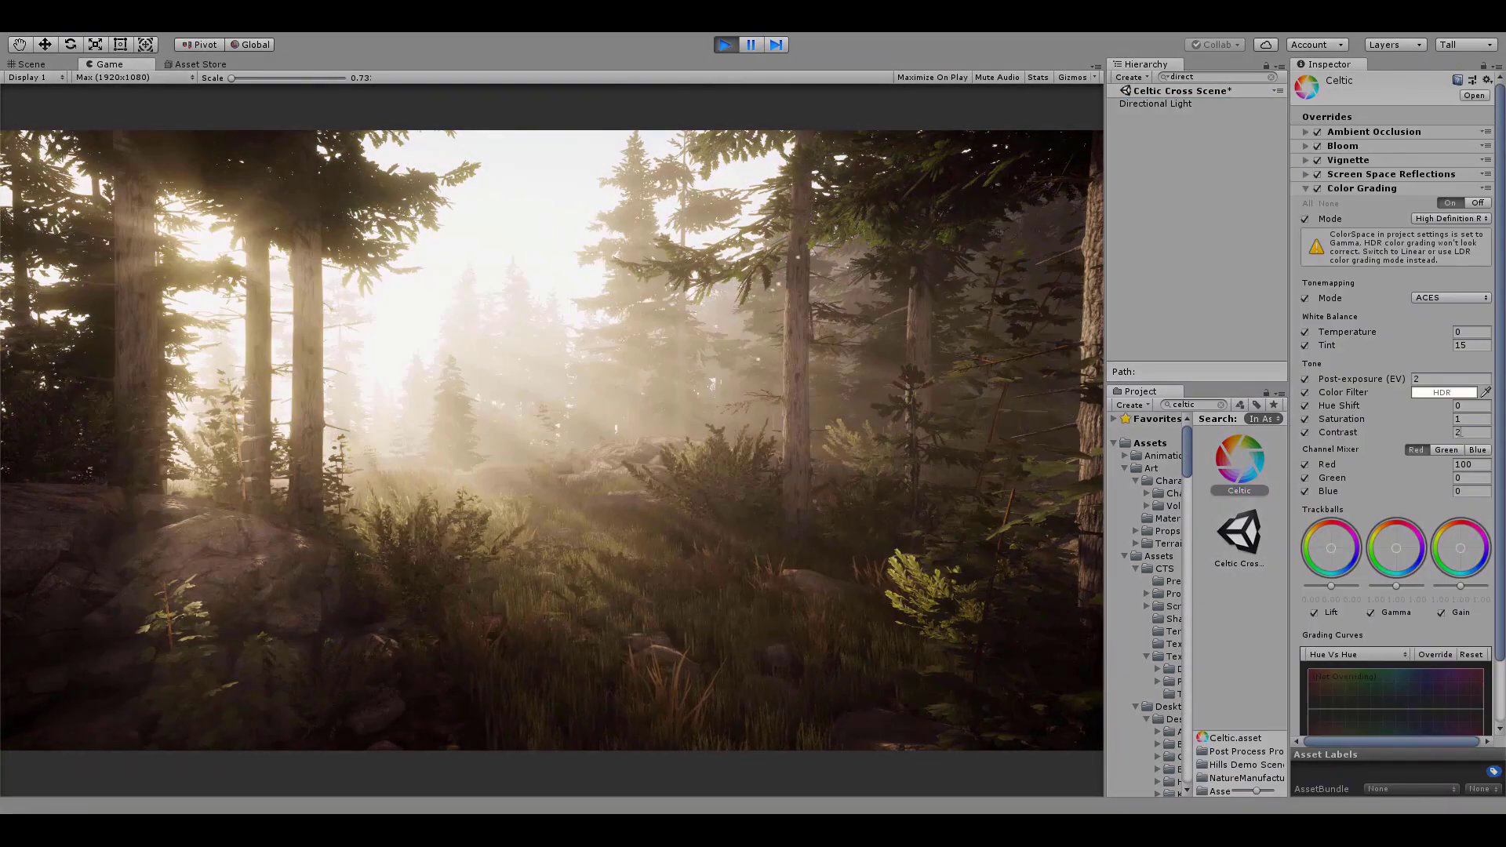
left_click(1459, 432)
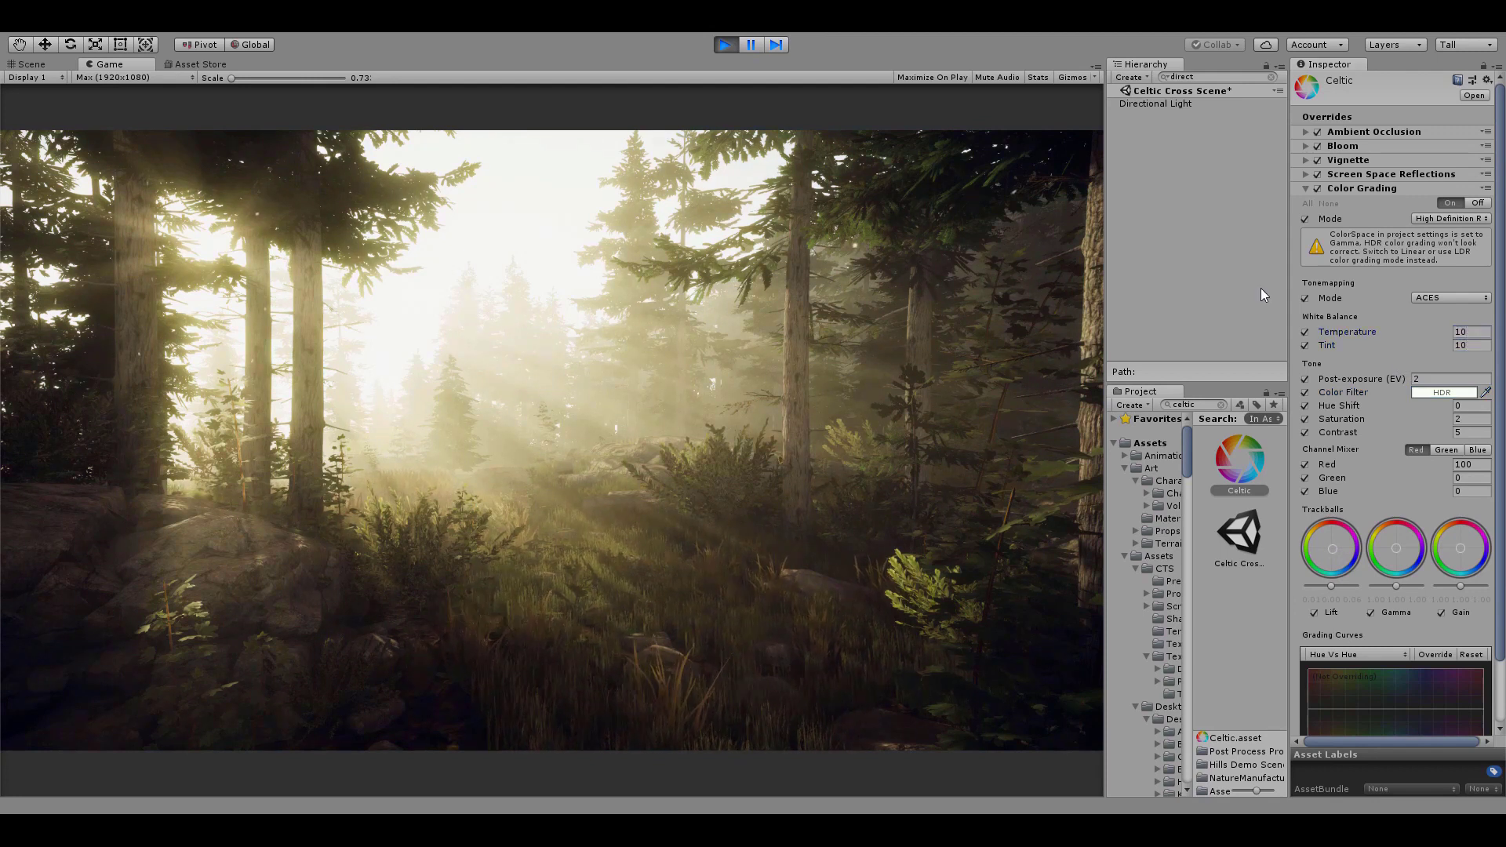
left_click(1354, 189)
Step: Set the Bloom lens-dirt intensity to 2, tweak Soft Knee, and show the game full-size
left_click(1343, 146)
left_click(1425, 331)
type("2")
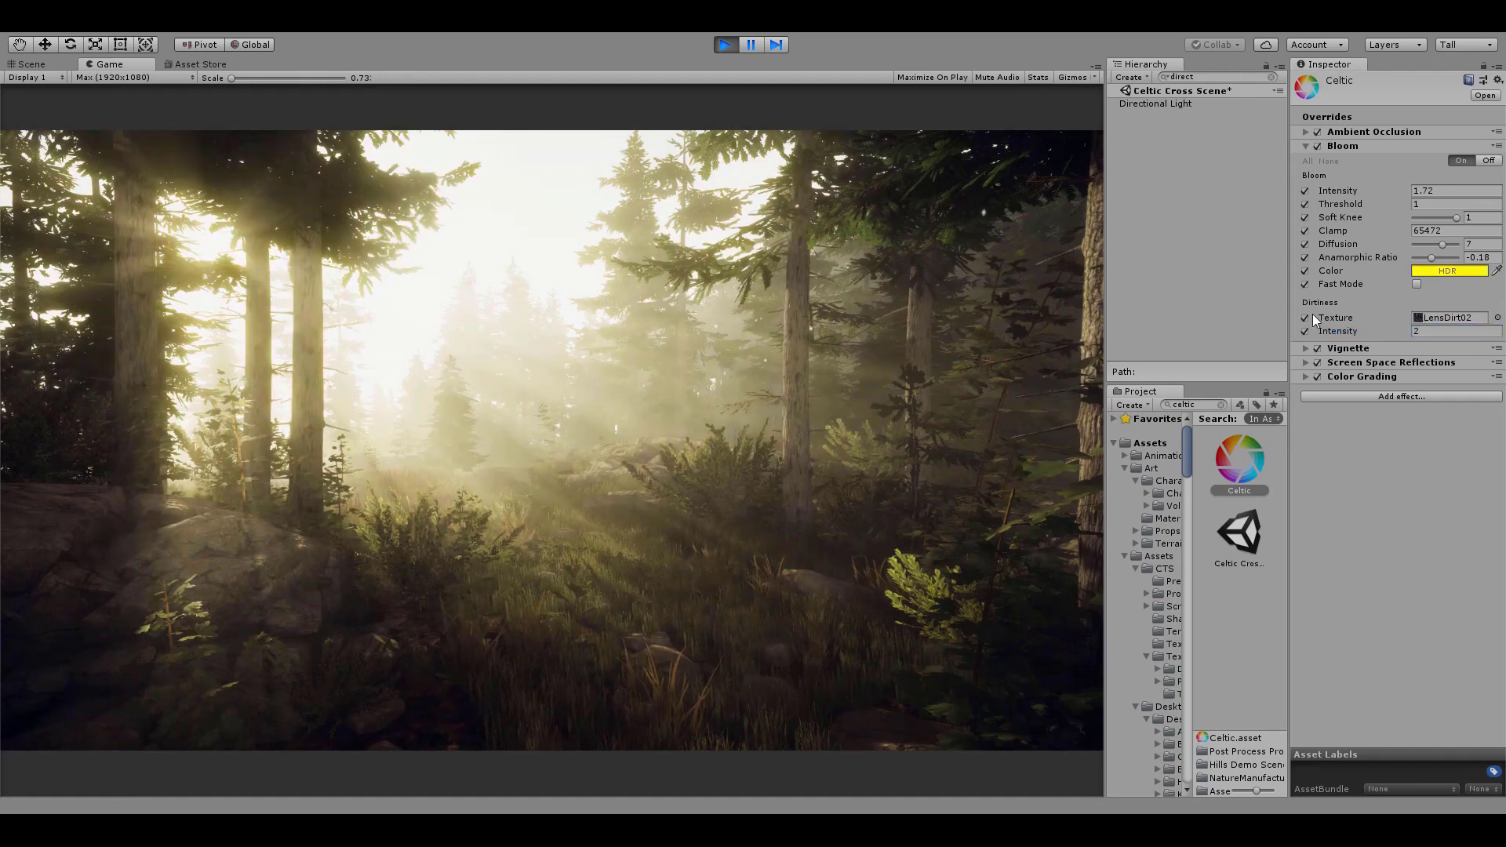
left_click(1299, 526)
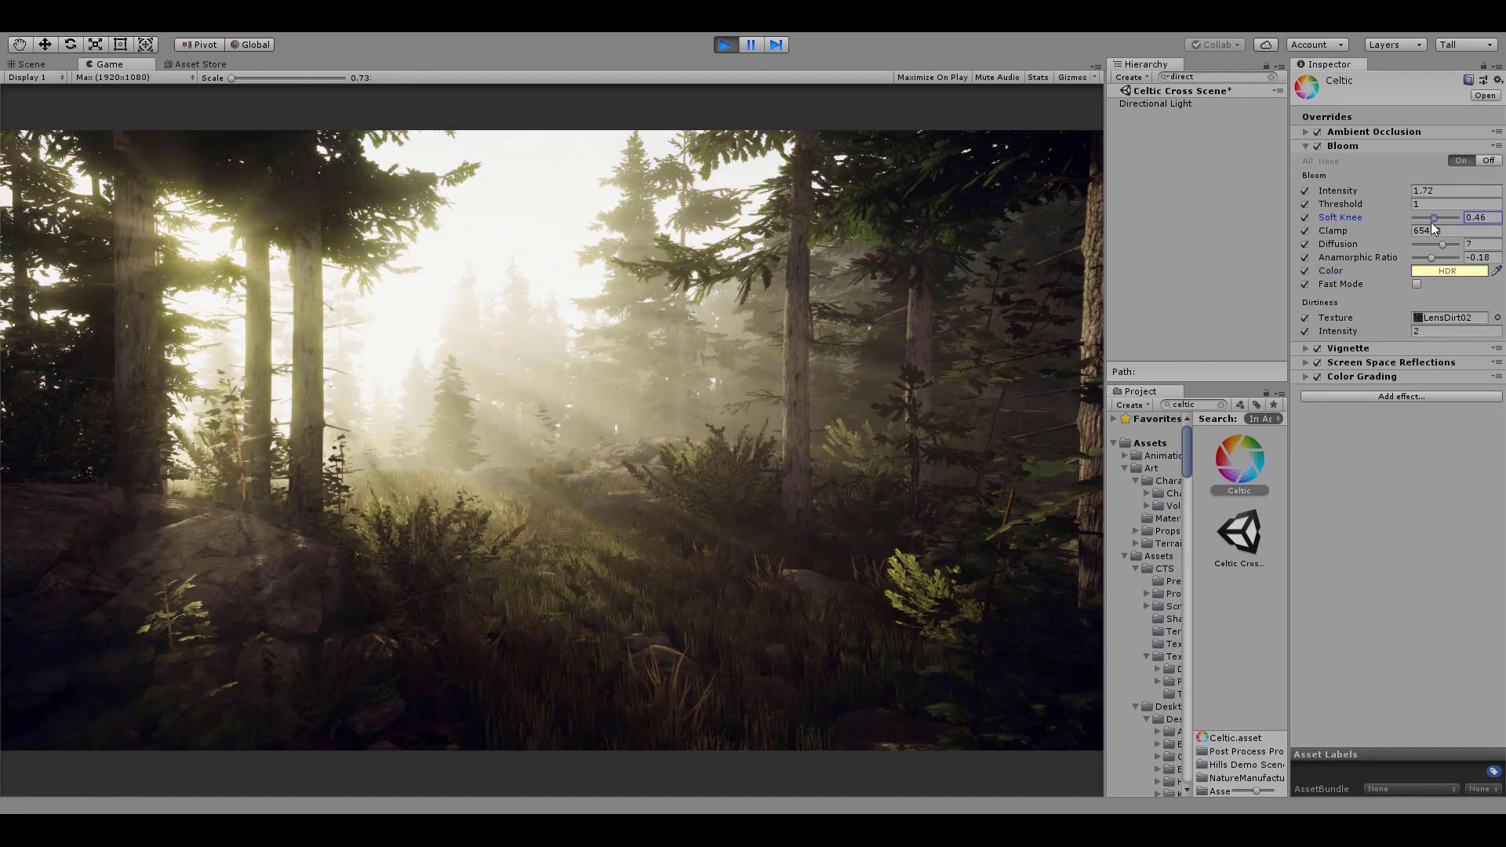
left_click(1480, 218)
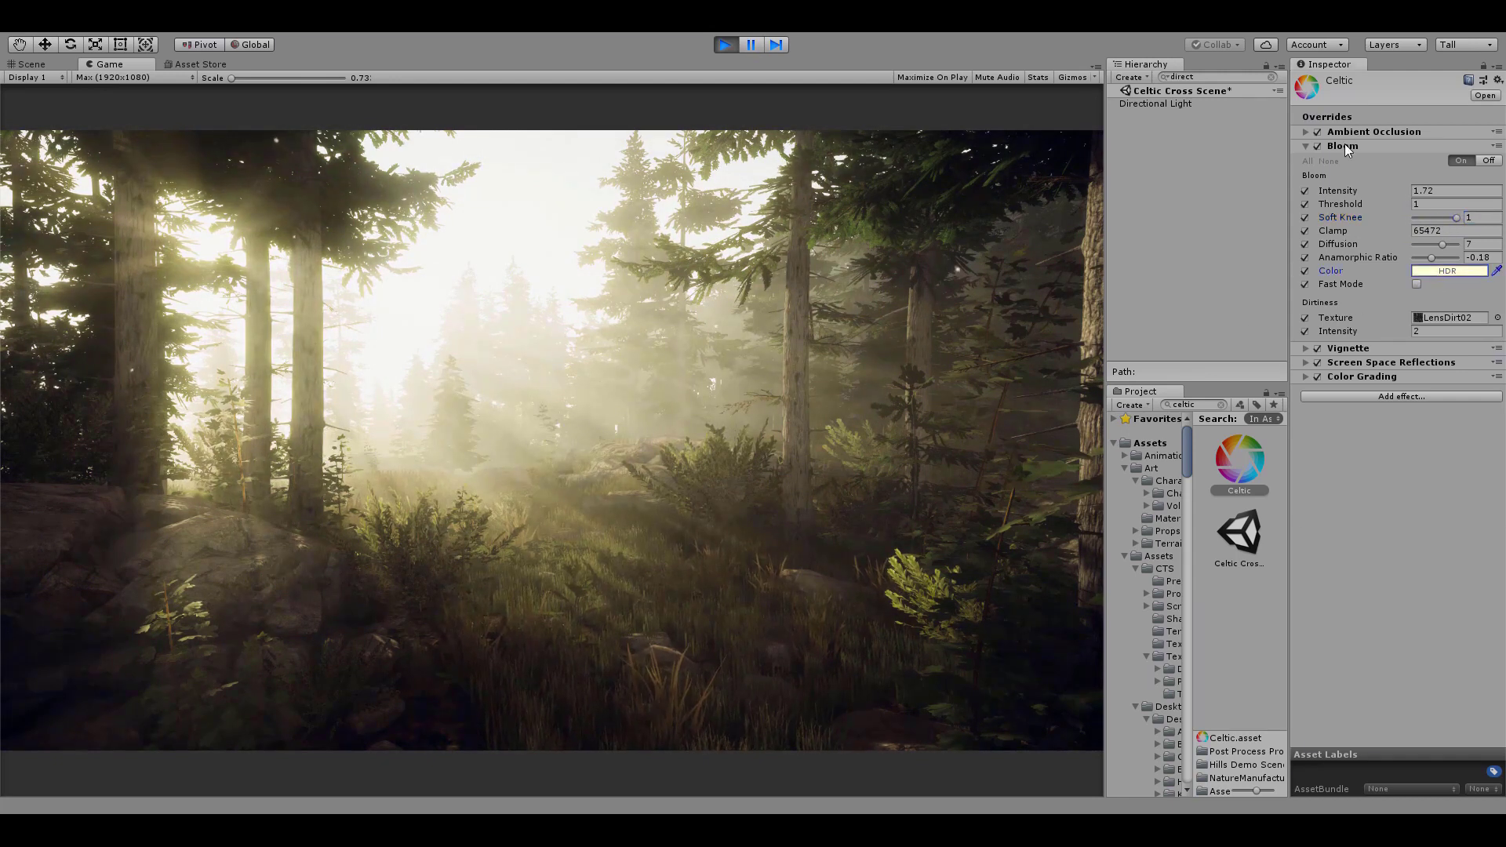
left_click(1345, 146)
left_click(1354, 188)
left_click(1345, 189)
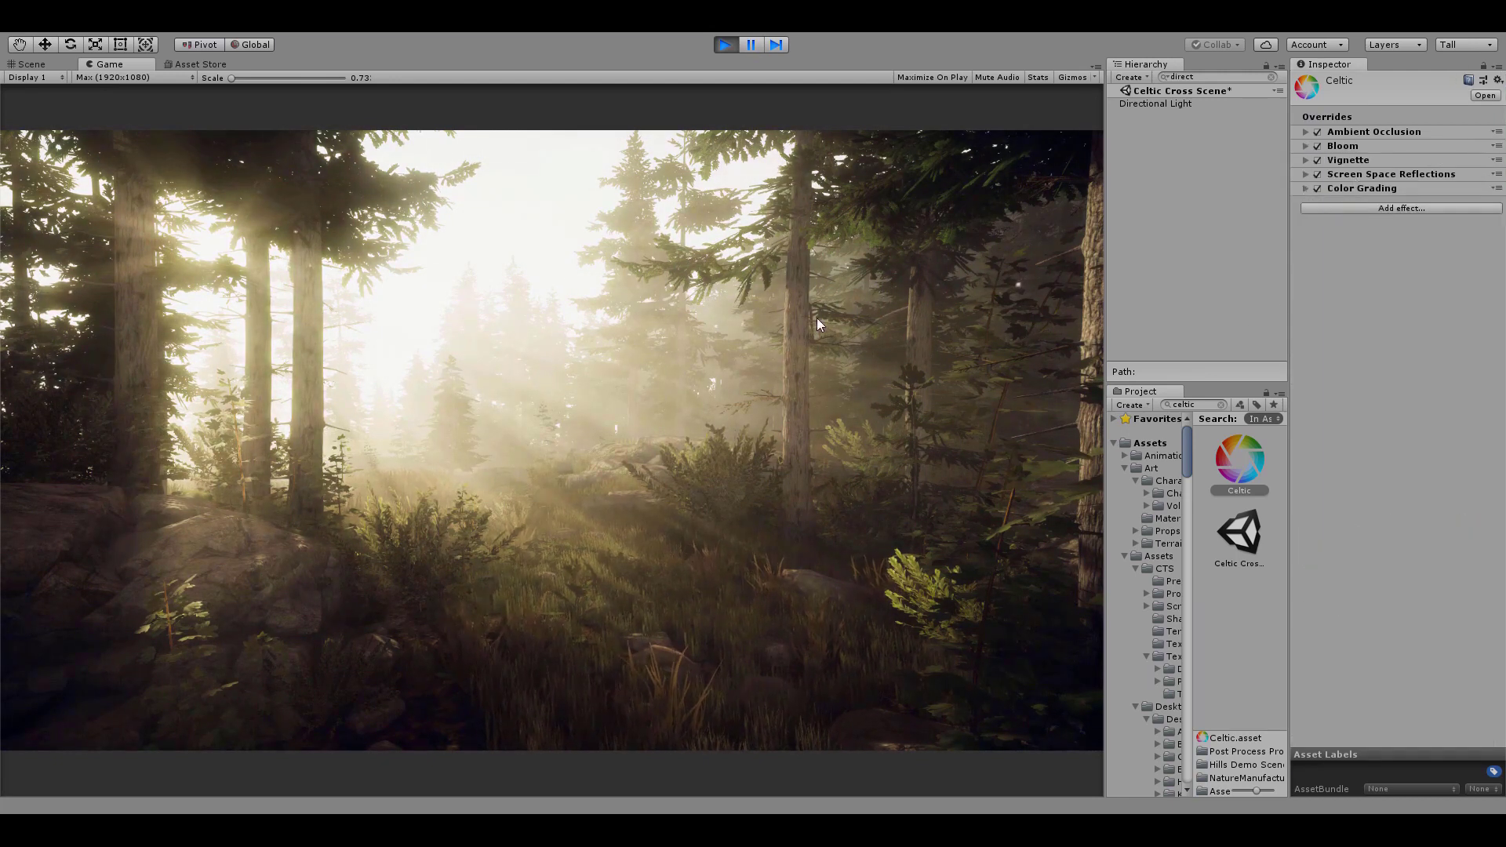
left_click(726, 46)
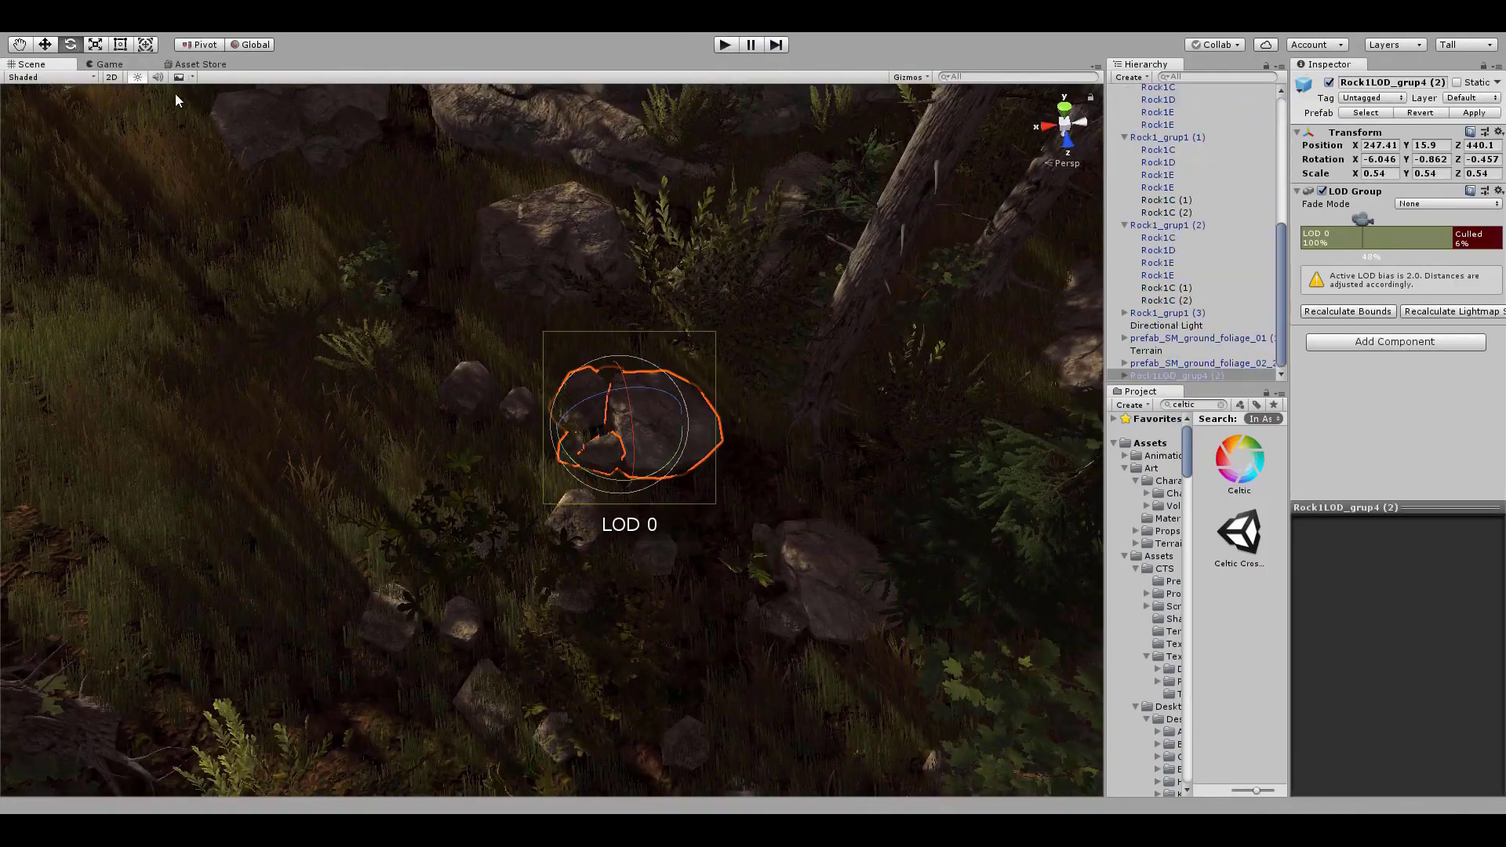
Step: Place prefab_crooked_root_01 among the rocks and grass, then preview the foggy forest in Play mode
left_click_drag(825, 586, 485, 243, "alt")
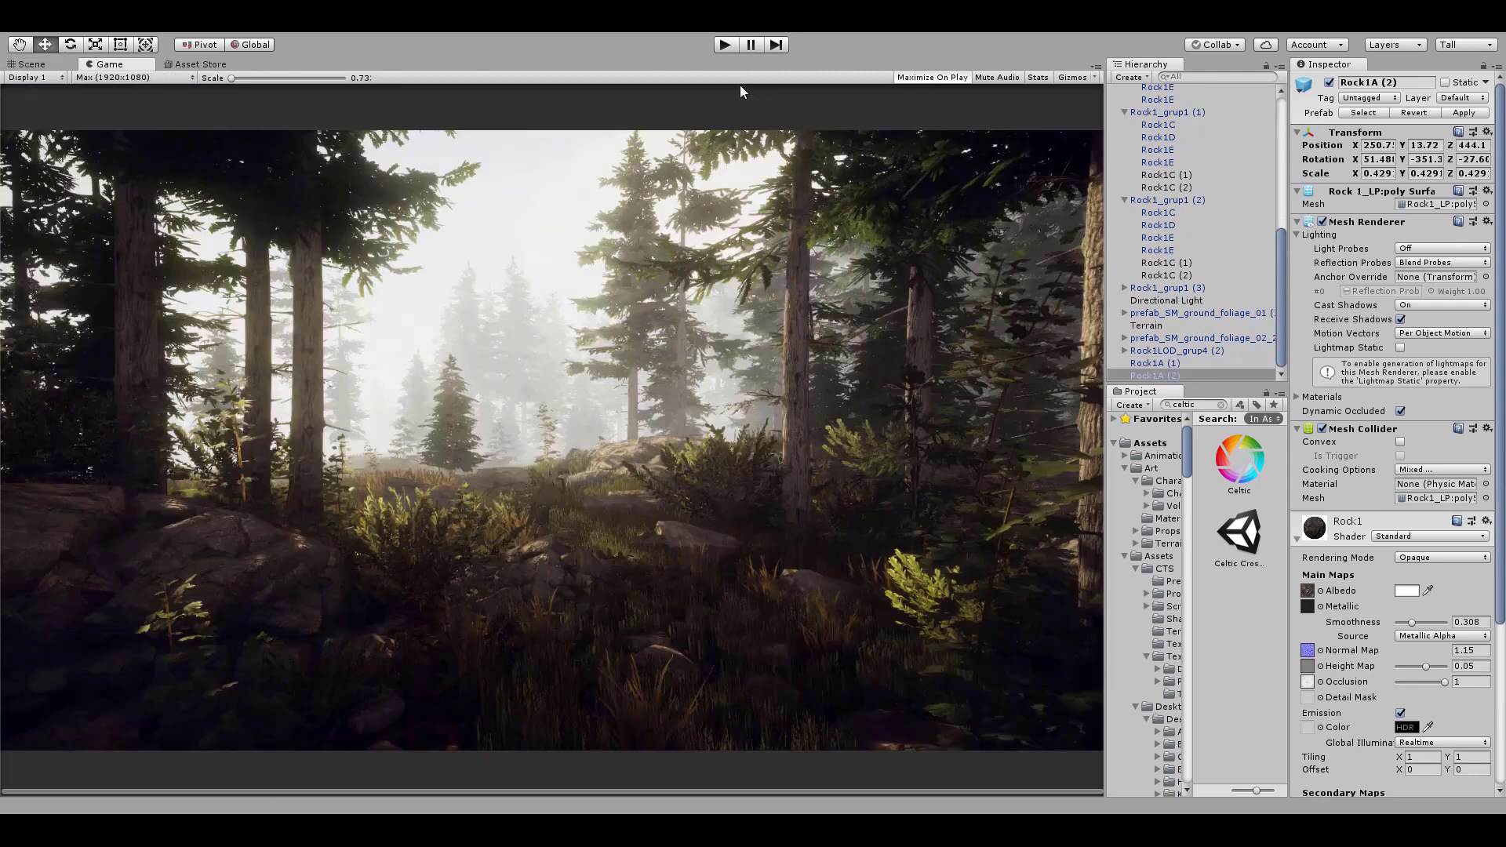
left_click(721, 45)
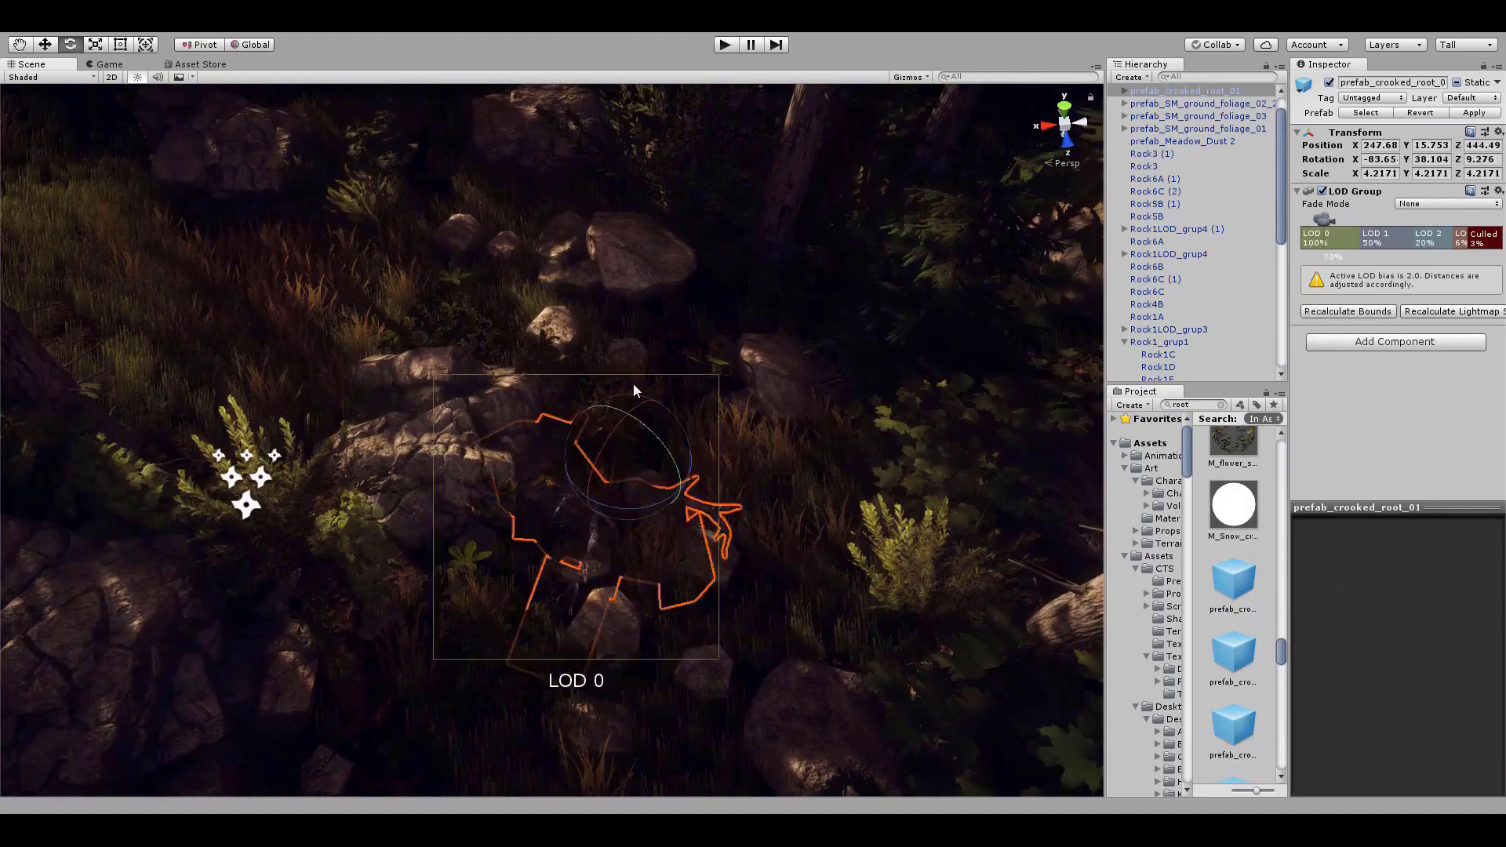
left_click_drag(518, 434, 660, 469)
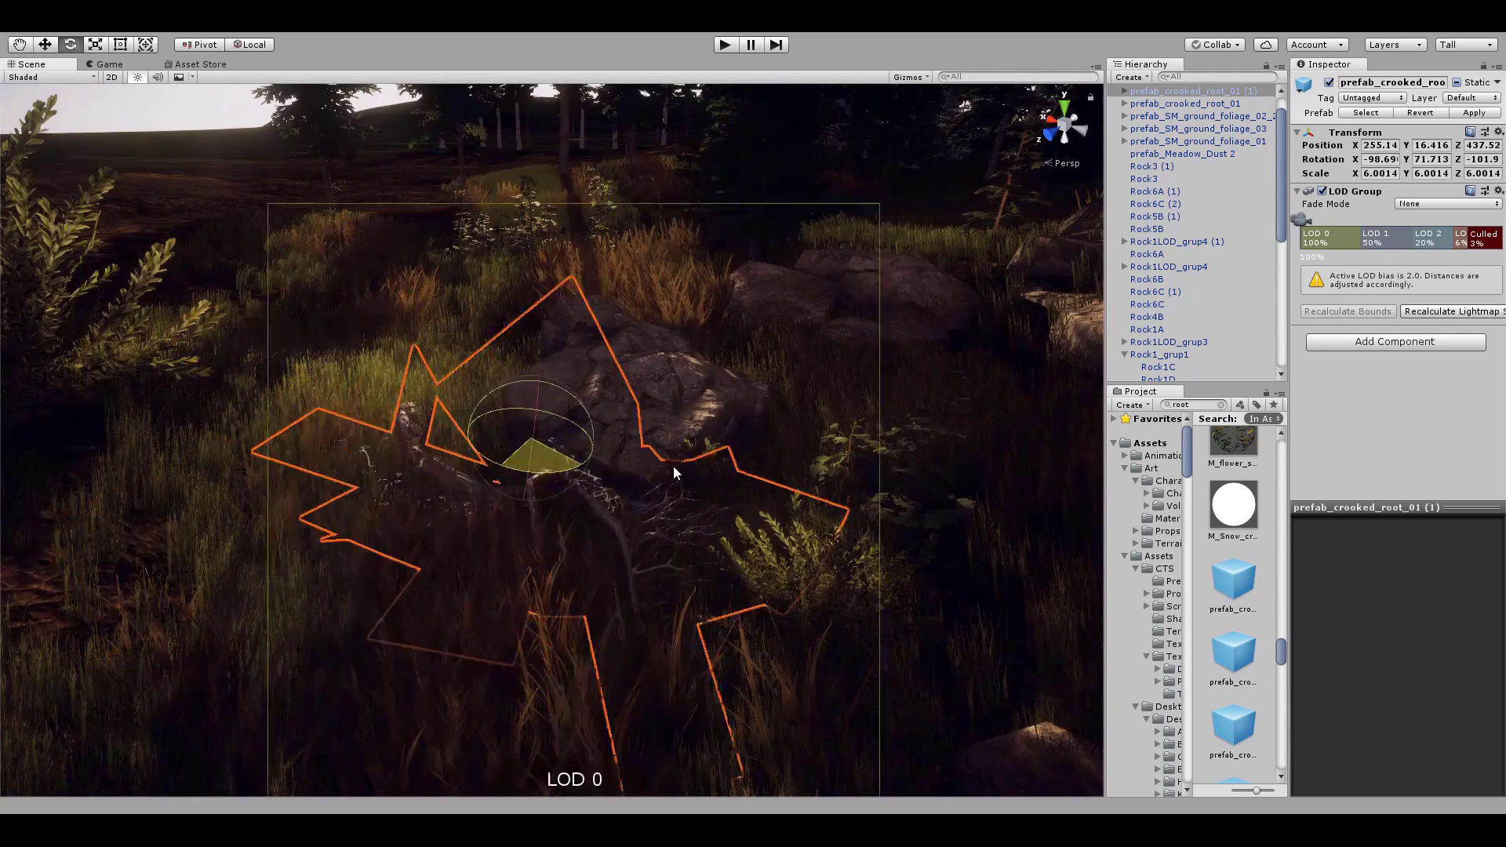
left_click(726, 45)
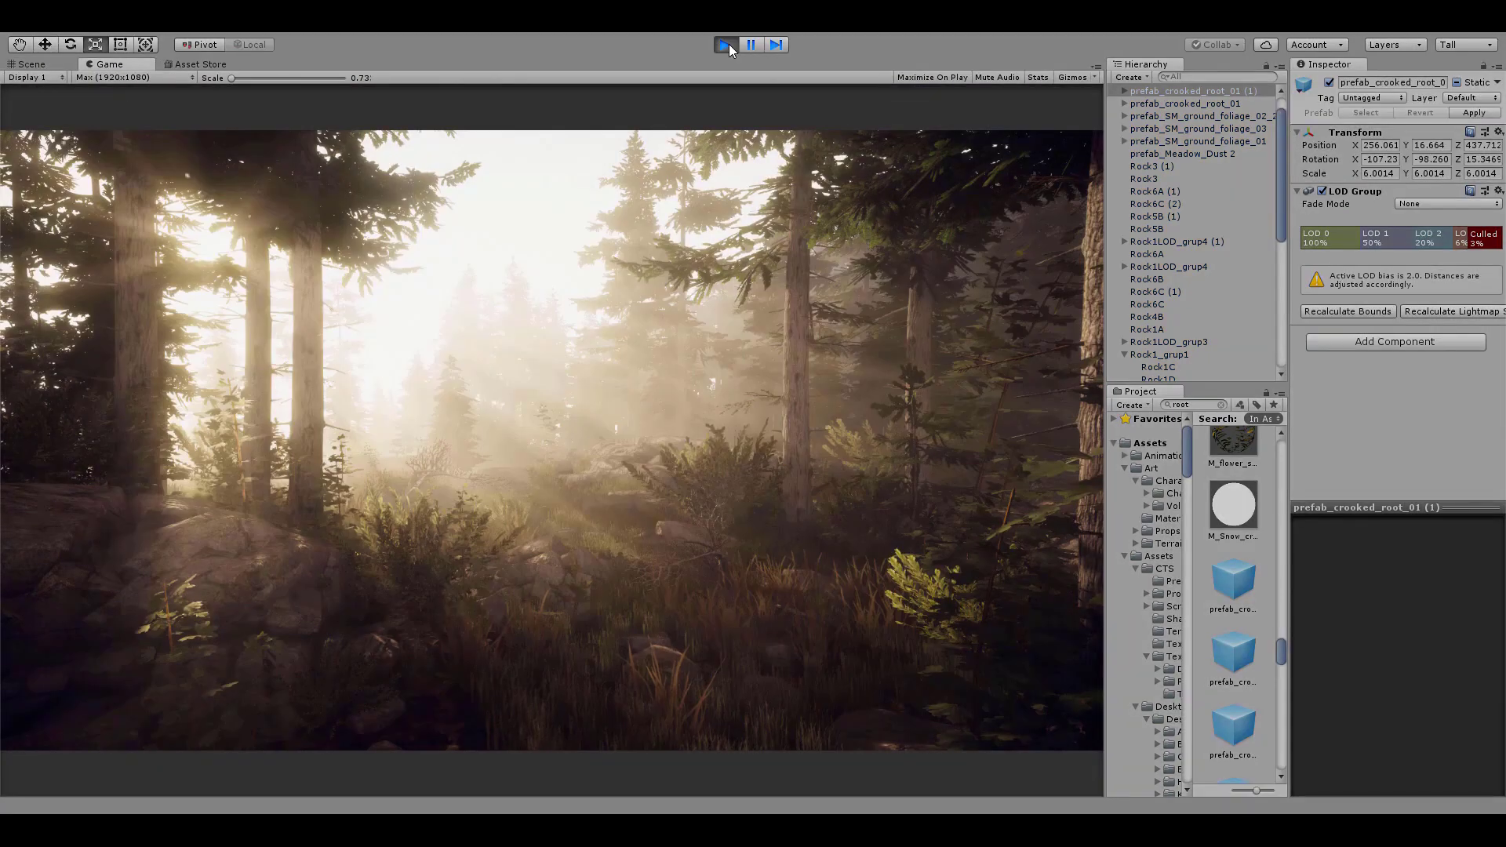
left_click(728, 44)
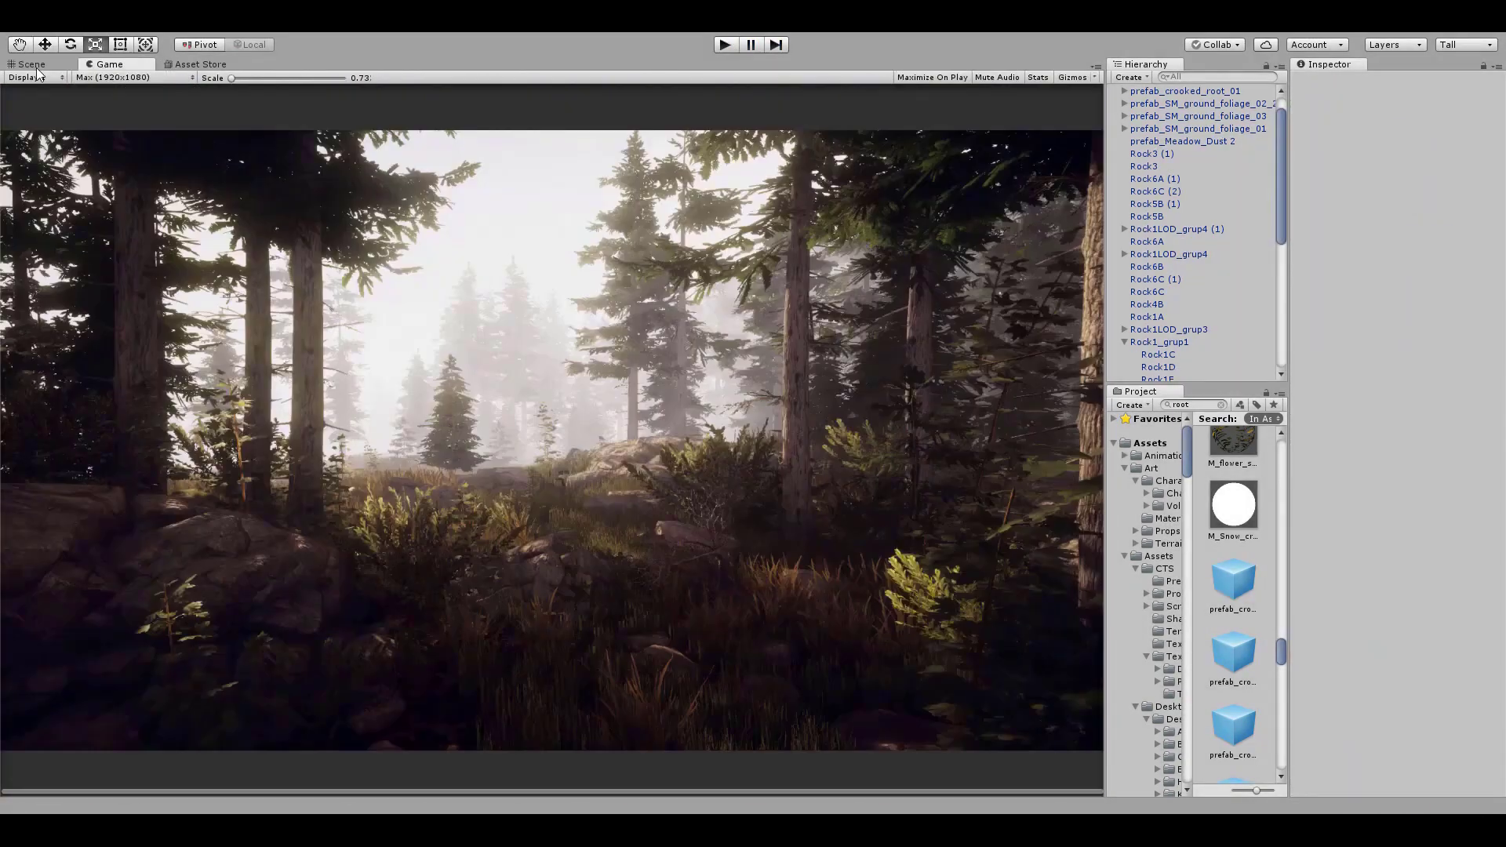